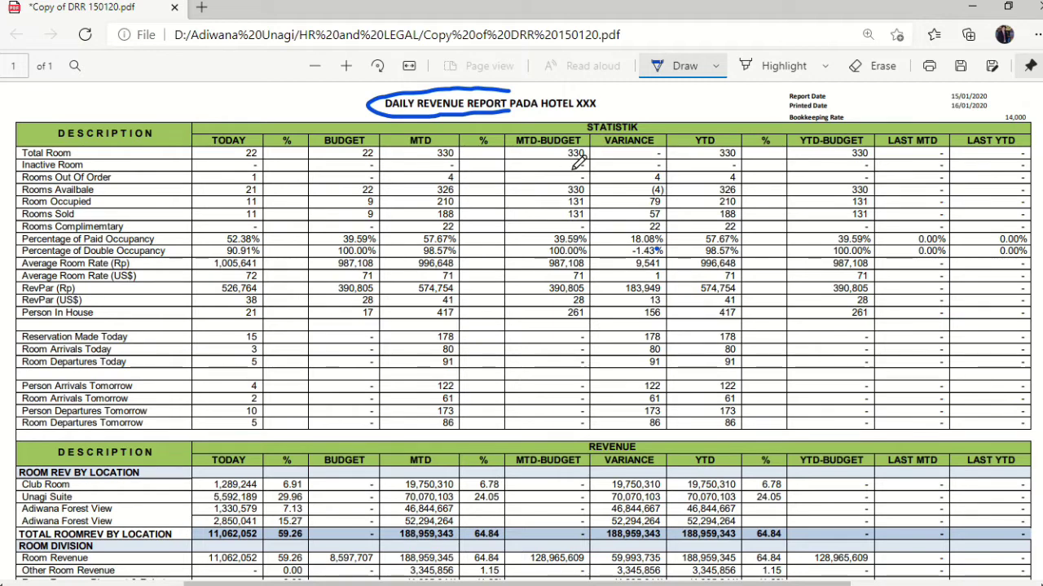
- Set the highlighter to yellow and look over the DESCRIPTION columns of the report's statistics and revenue tables
left_click(827, 69)
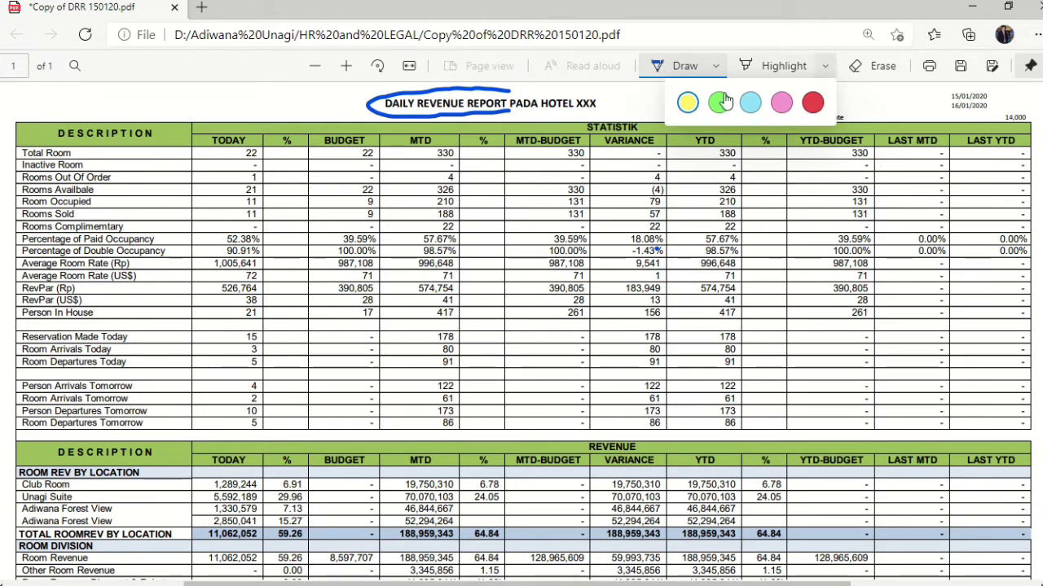
left_click(687, 102)
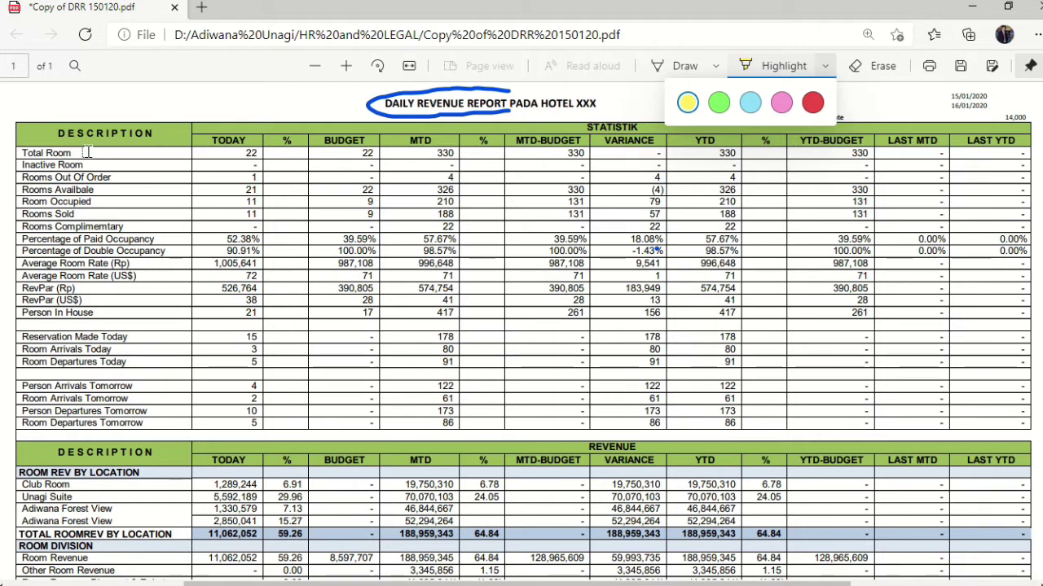
left_click(113, 133)
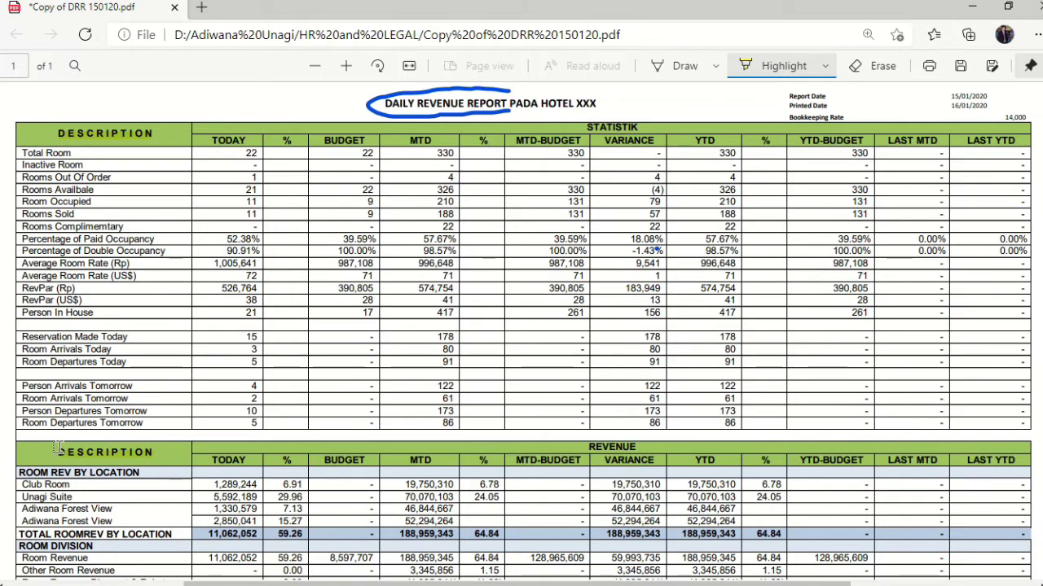
scroll(206, 456, "down", 3)
scroll(205, 457, "down", 5)
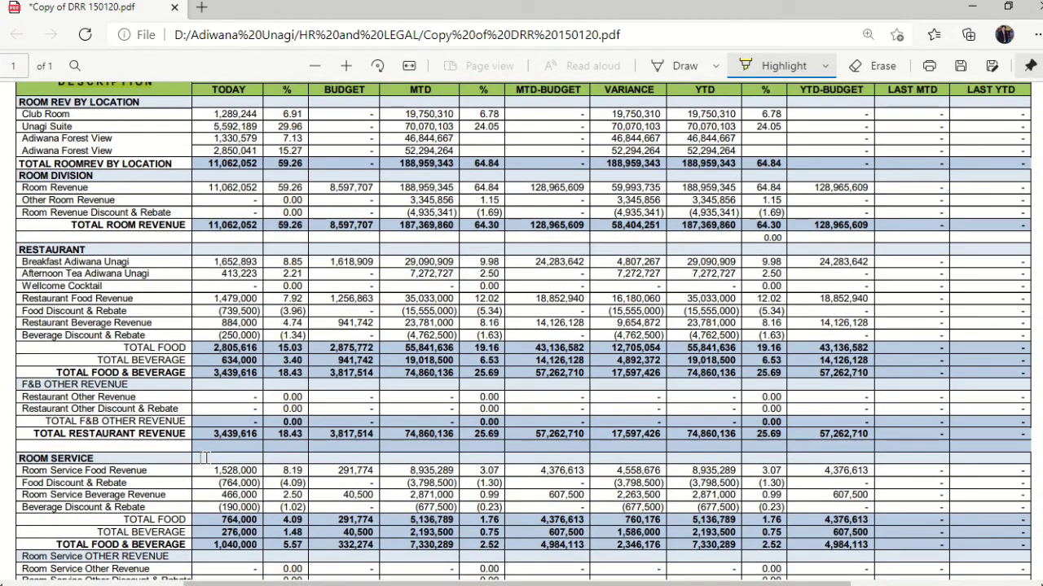
scroll(205, 457, "up", 3)
scroll(205, 456, "up", 7)
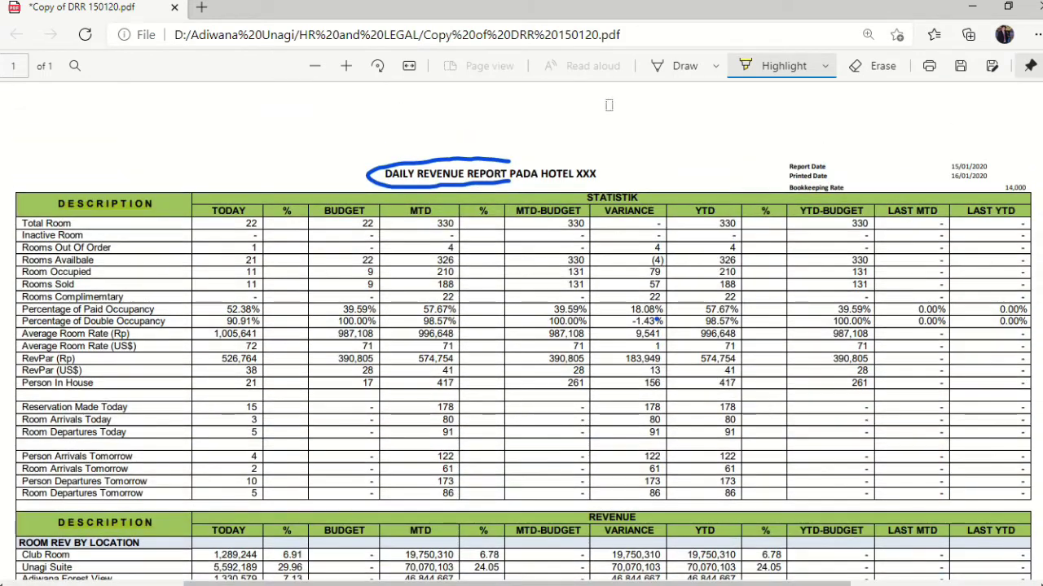
- Circle the TODAY, BUDGET and MTD headings of the statistics table with the pen and draw a vertical line between the BUDGET and MTD columns
left_click(679, 68)
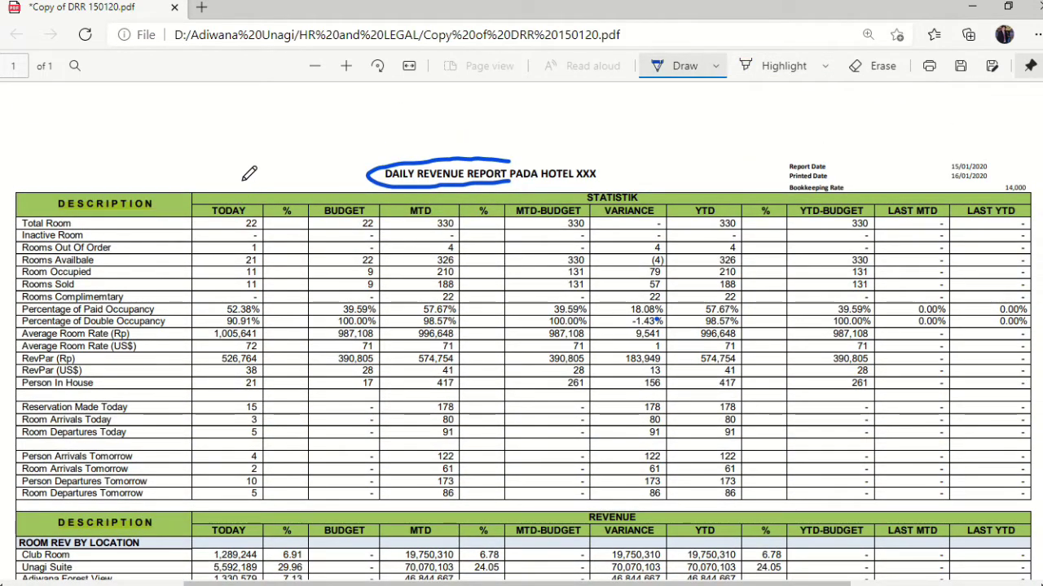
mouse_move(229, 189)
left_mouse_down()
mouse_move(197, 215)
mouse_move(263, 207)
mouse_move(244, 186)
left_mouse_up()
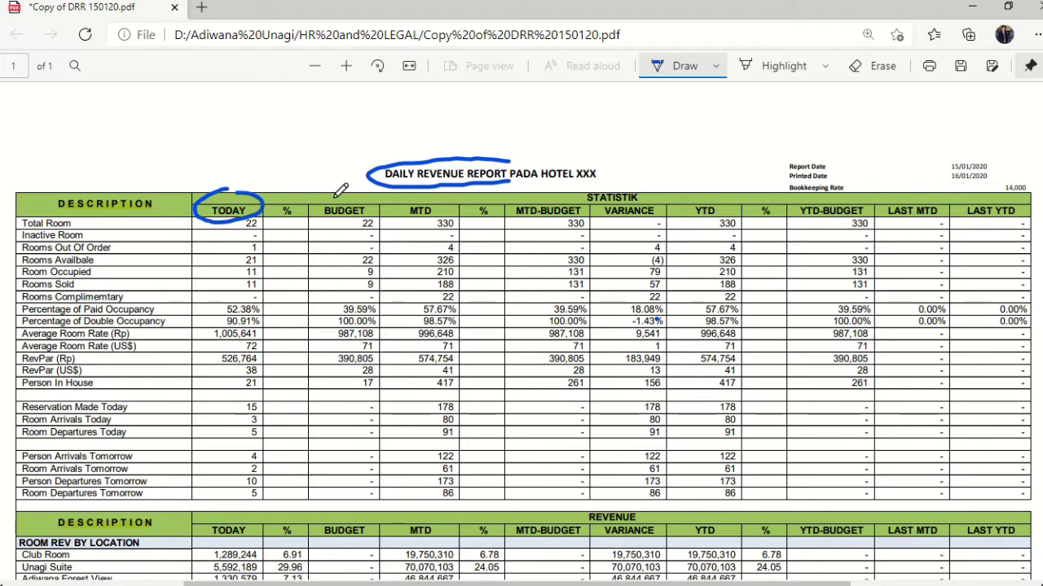
mouse_move(336, 196)
left_mouse_down()
mouse_move(318, 196)
mouse_move(309, 217)
mouse_move(368, 223)
mouse_move(386, 201)
mouse_move(343, 190)
left_mouse_up()
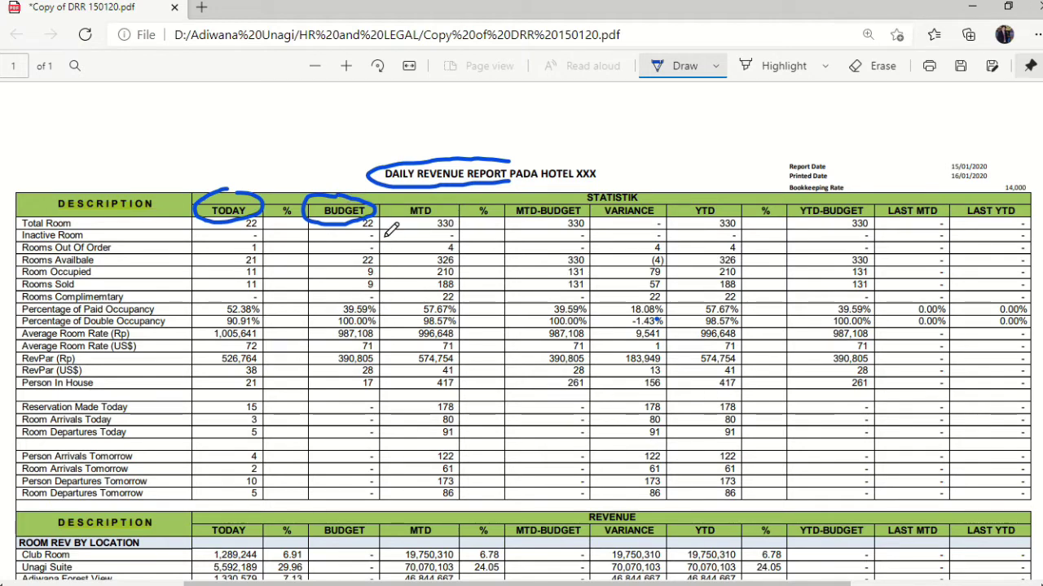
mouse_move(379, 222)
left_mouse_down()
mouse_move(389, 245)
mouse_move(384, 413)
left_mouse_up()
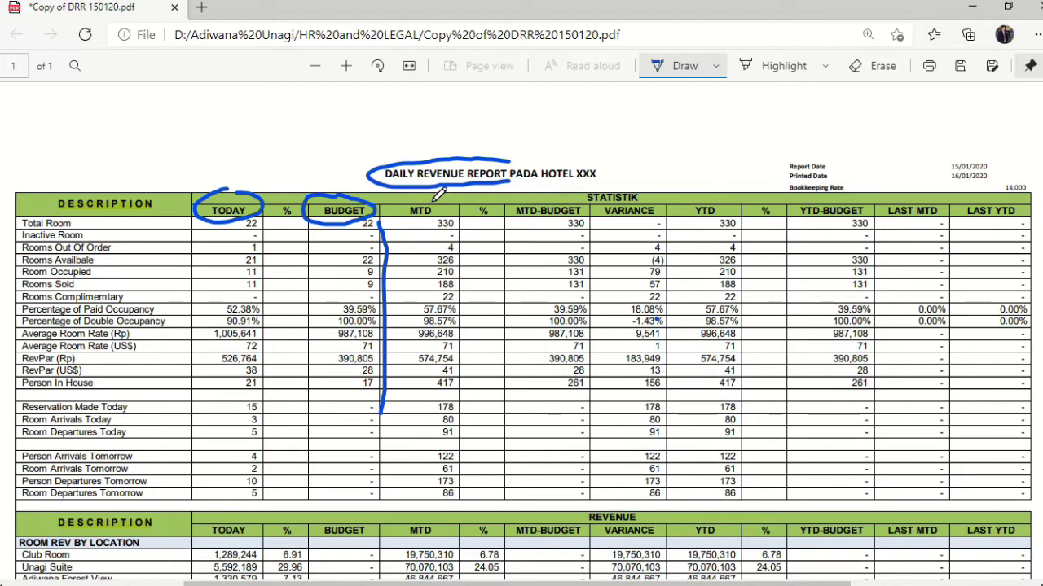
mouse_move(432, 193)
left_mouse_down()
mouse_move(394, 208)
mouse_move(421, 228)
mouse_move(457, 204)
mouse_move(440, 189)
left_mouse_up()
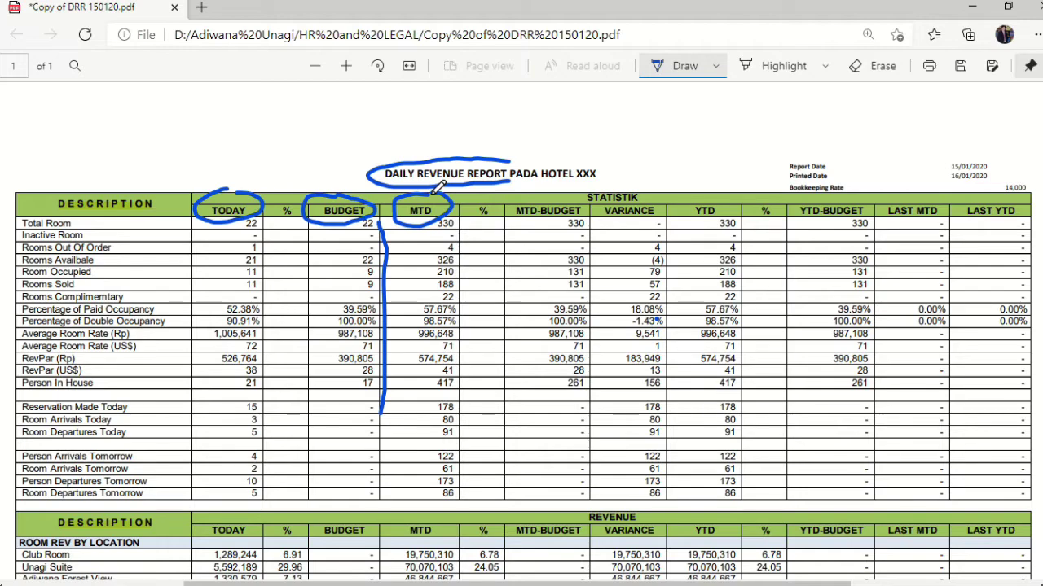
- Circle the MTD-BUDGET and YTD headings, underline VARIANCE, and draw vertical lines along the right edges of the MTD and MTD-BUDGET columns
scroll(437, 188, "down", 2)
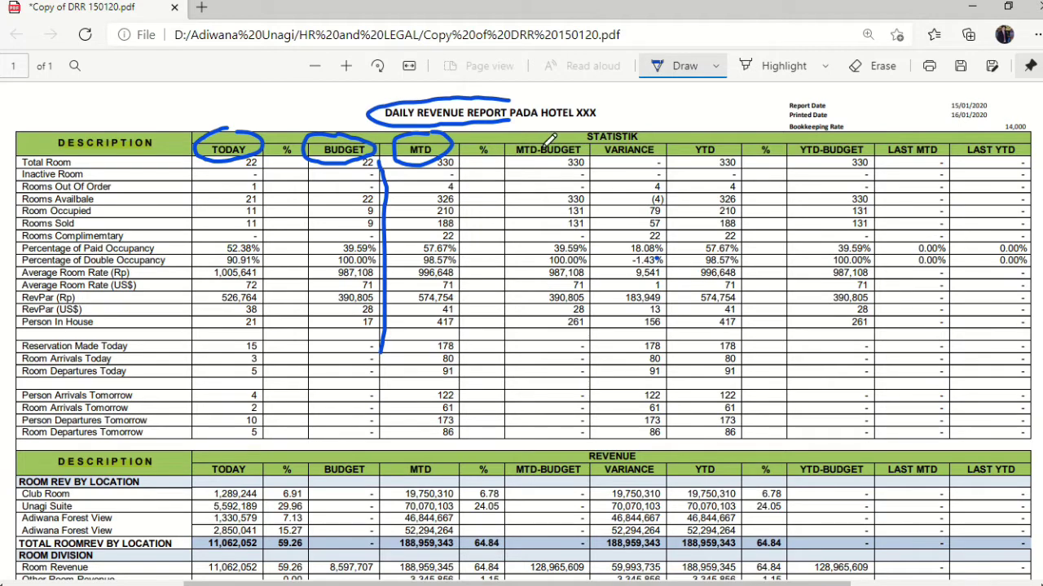
mouse_move(561, 133)
left_mouse_down()
mouse_move(511, 133)
mouse_move(499, 154)
mouse_move(531, 159)
mouse_move(588, 143)
mouse_move(560, 130)
mouse_move(591, 172)
mouse_move(592, 334)
left_mouse_up()
left_click_drag(462, 166, 471, 377)
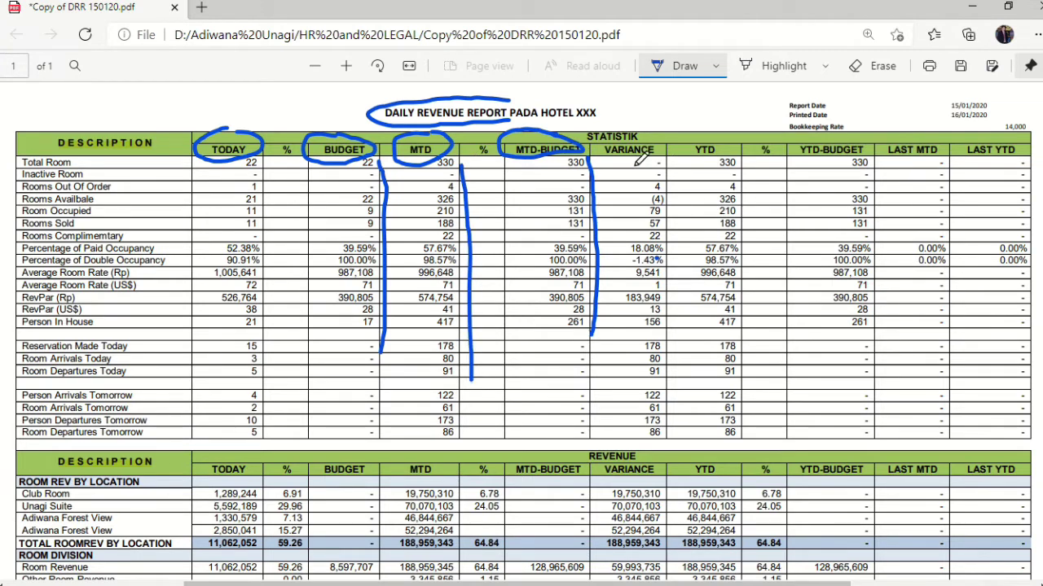
left_click_drag(609, 160, 672, 152)
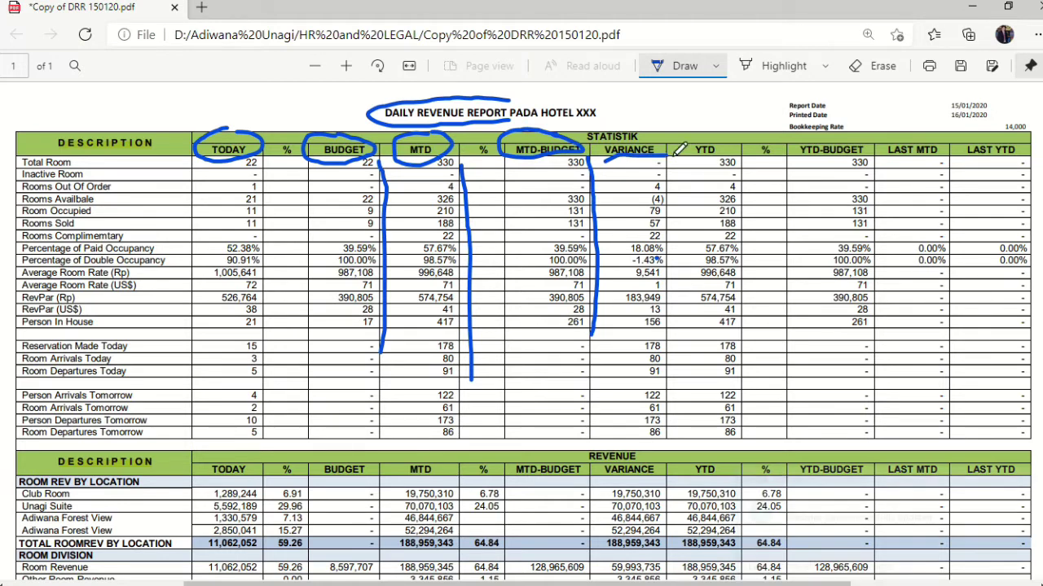
mouse_move(713, 137)
left_mouse_down()
mouse_move(687, 138)
mouse_move(697, 158)
mouse_move(743, 140)
mouse_move(715, 125)
left_mouse_up()
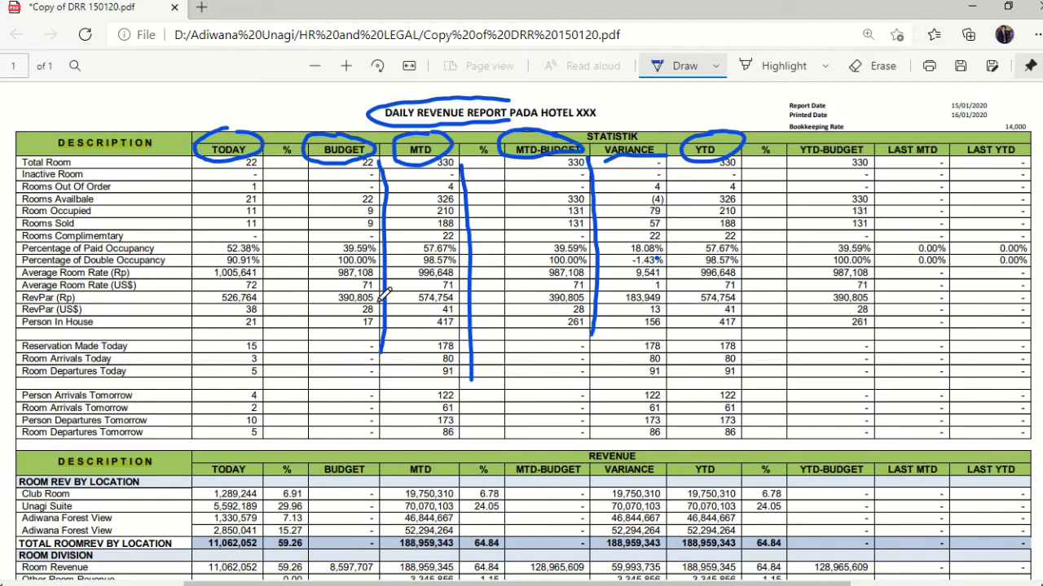
- Look through the room, restaurant and room service sections of the revenue table
scroll(384, 295, "down", 2)
scroll(384, 295, "down", 4)
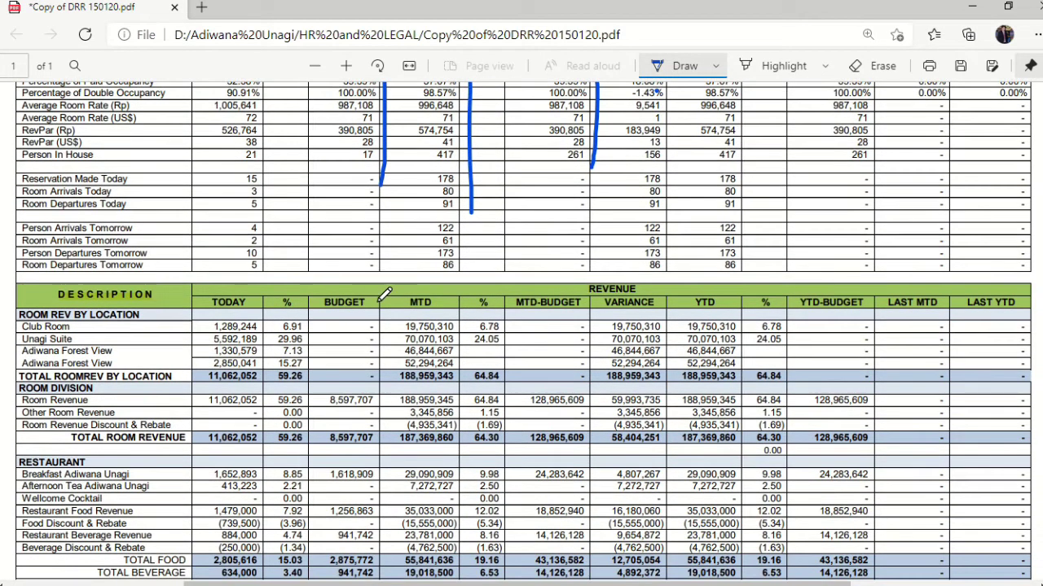
scroll(383, 294, "down", 3)
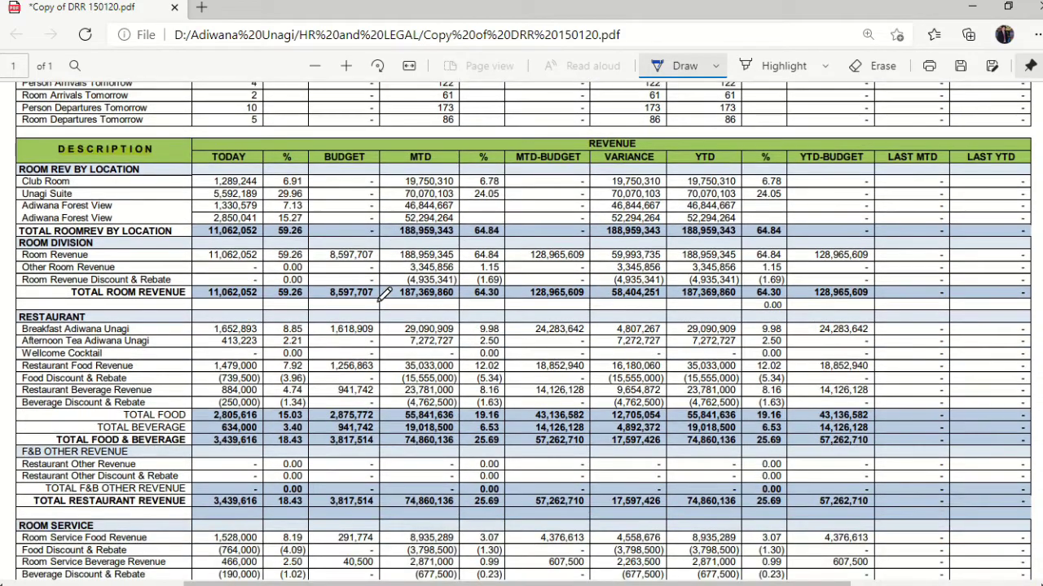
scroll(383, 294, "down", 1)
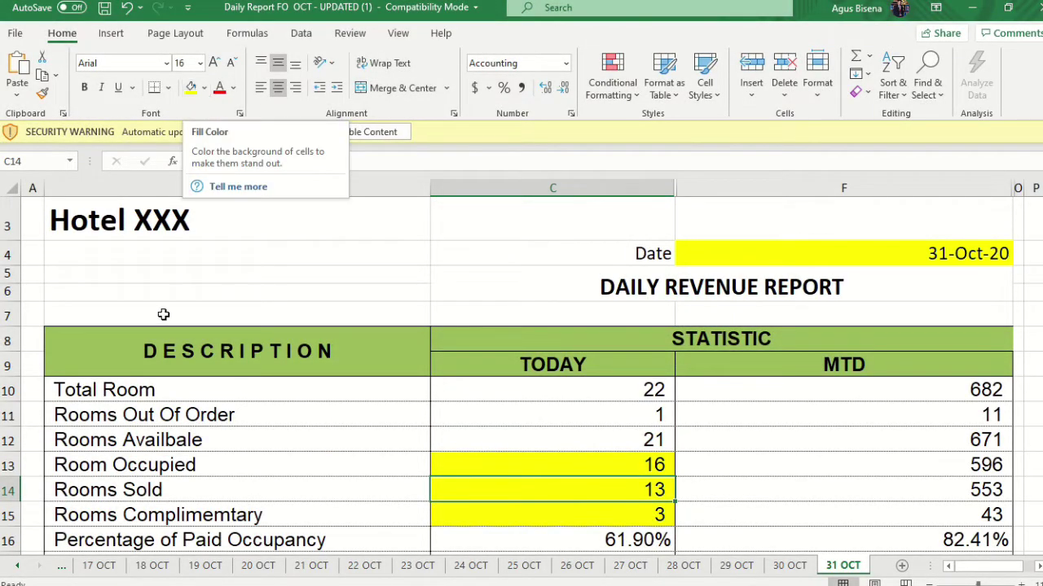
- In the Excel daily report's 31 OCT sheet, examine the Total Room label, its TODAY value and its MTD formula
double_click(169, 390)
left_click_drag(154, 389, 47, 391)
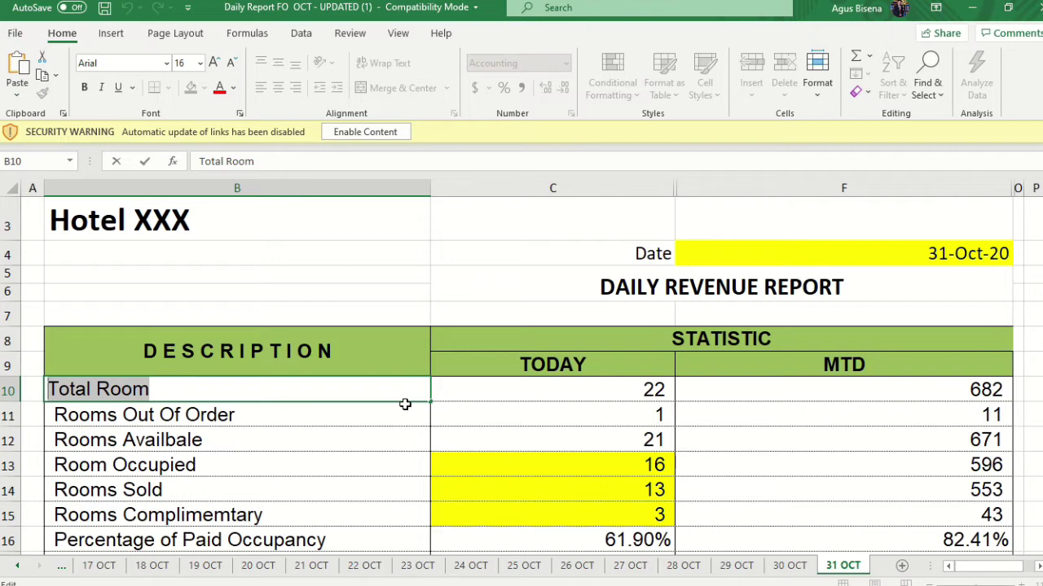
left_click(545, 392)
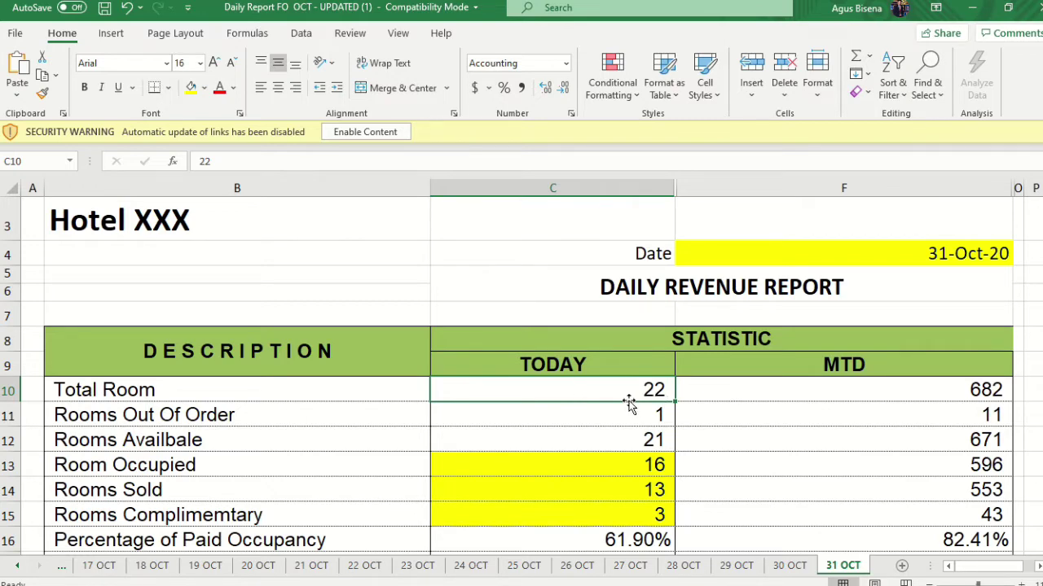
left_click(895, 387)
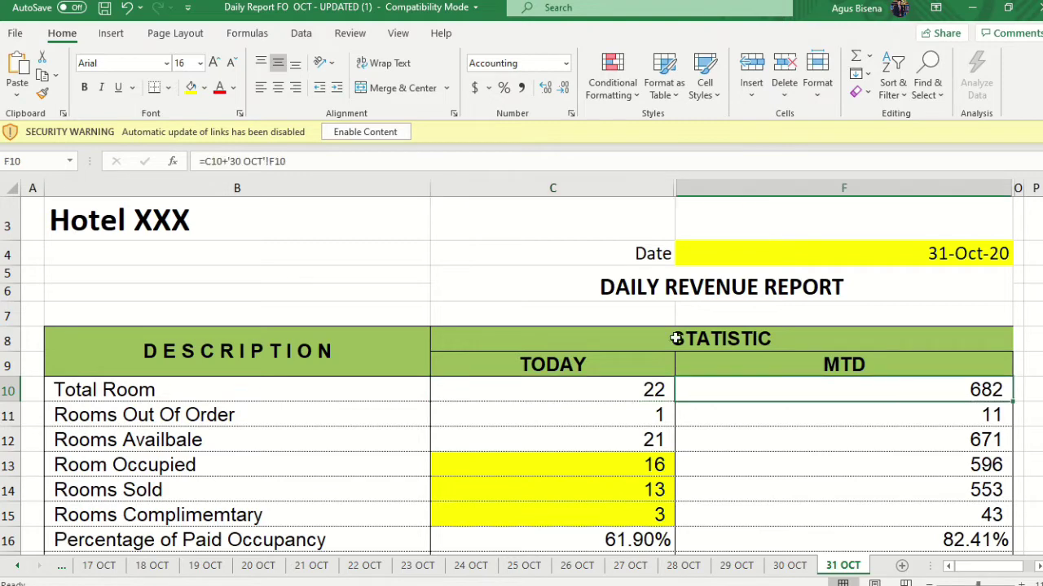
left_click_drag(297, 160, 195, 160)
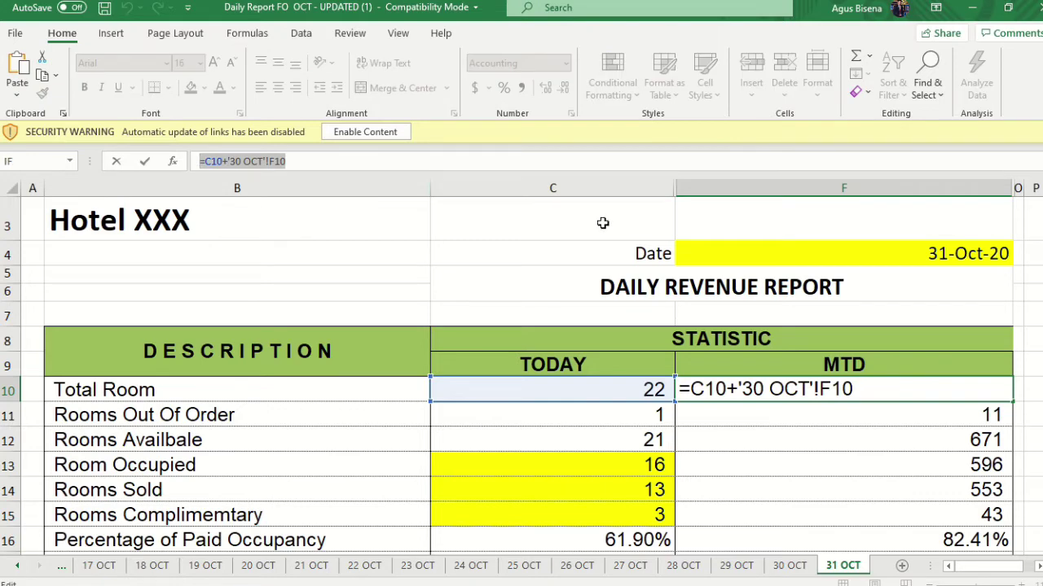
left_click(759, 412)
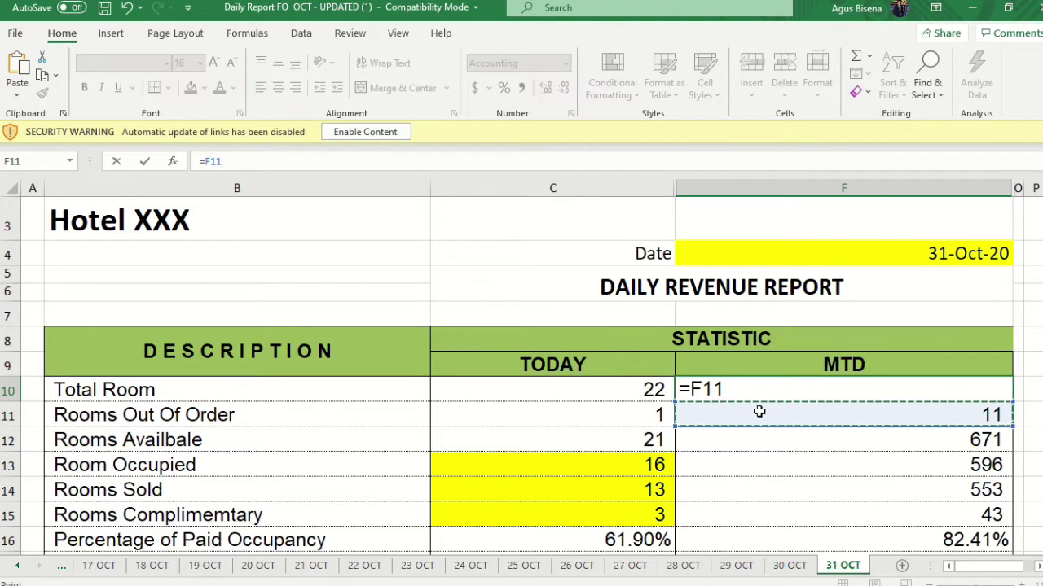
key("Return")
key("Escape")
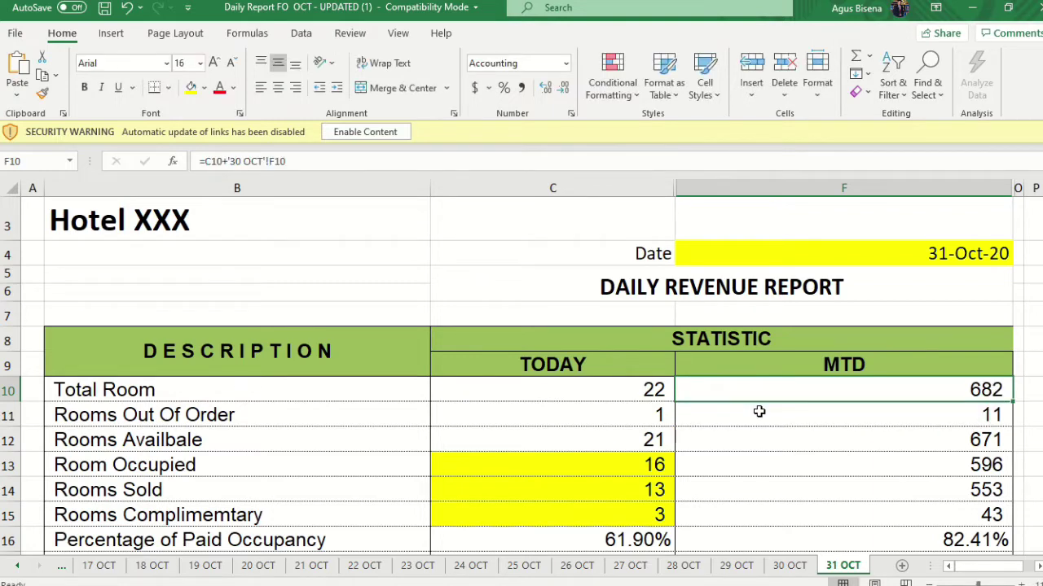
- Replace the Total Room MTD formula in cell F10 with =22*31
left_click(758, 412)
left_click(776, 394)
type("=22")
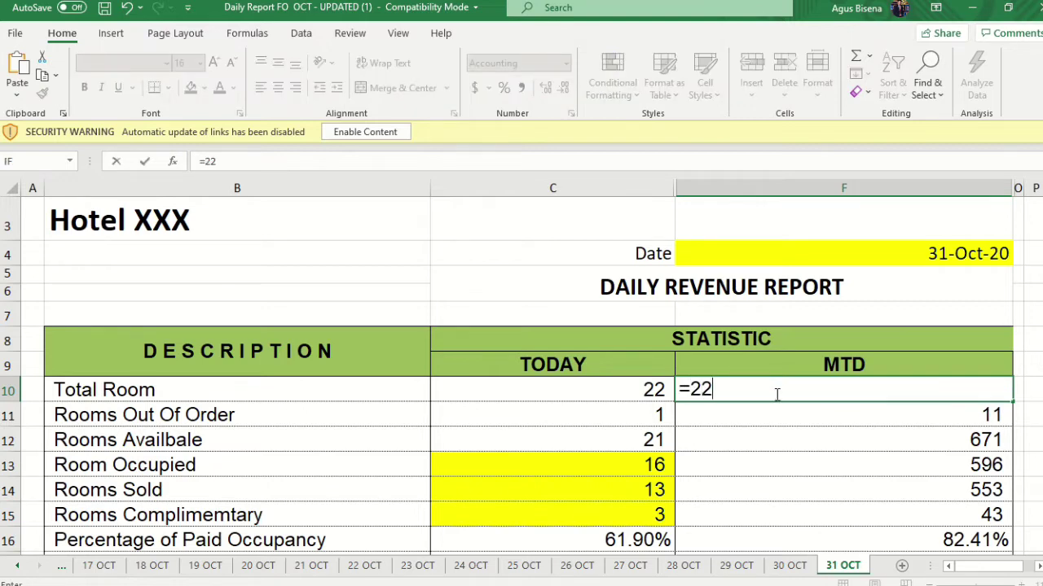
type(" *31")
key("Return")
key("Return")
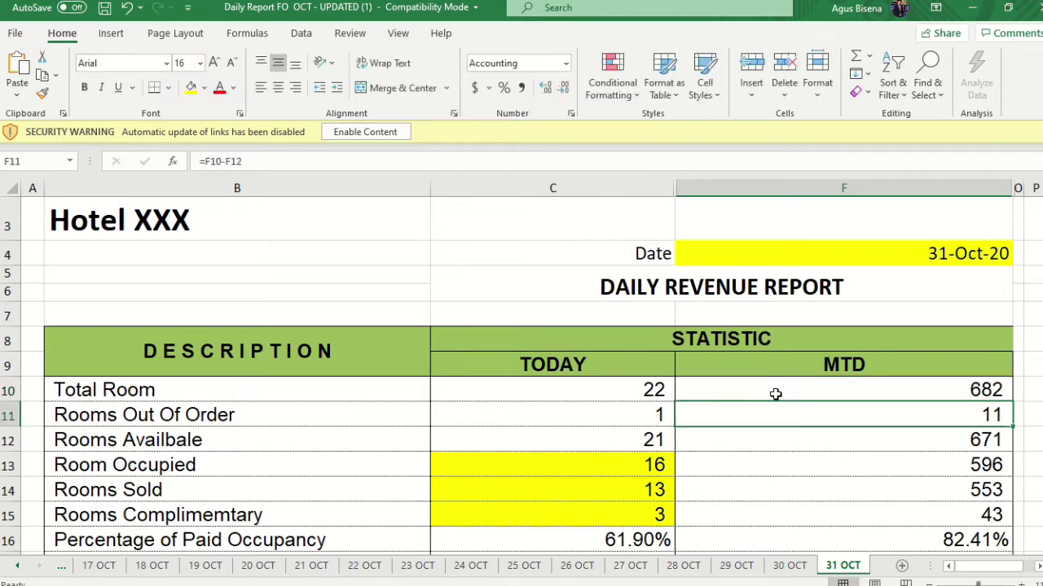
left_click(885, 382)
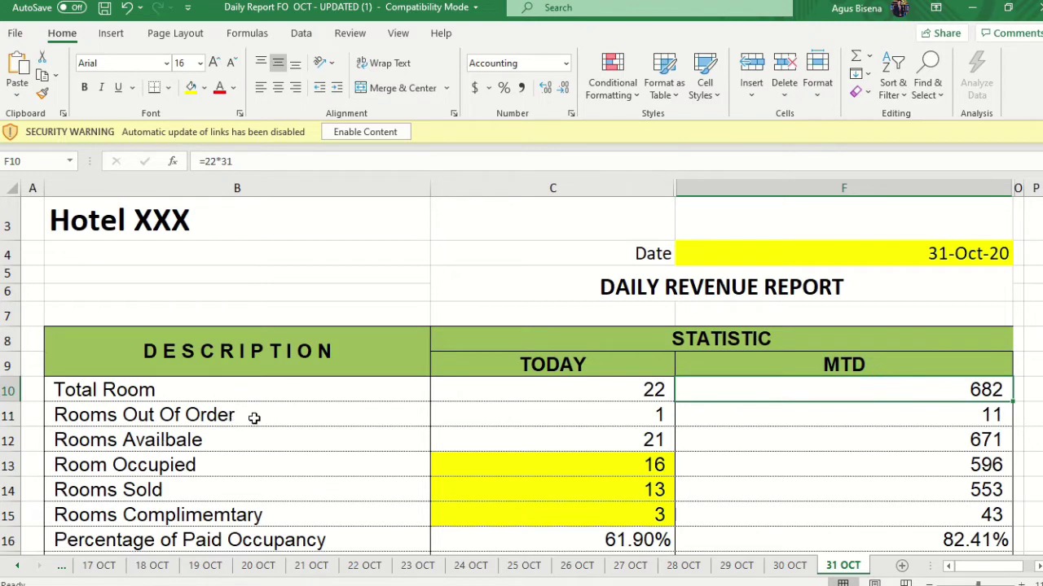
- Examine the Rooms Out Of Order label and the Rooms Available row's label, TODAY value and MTD formula
left_click(254, 418)
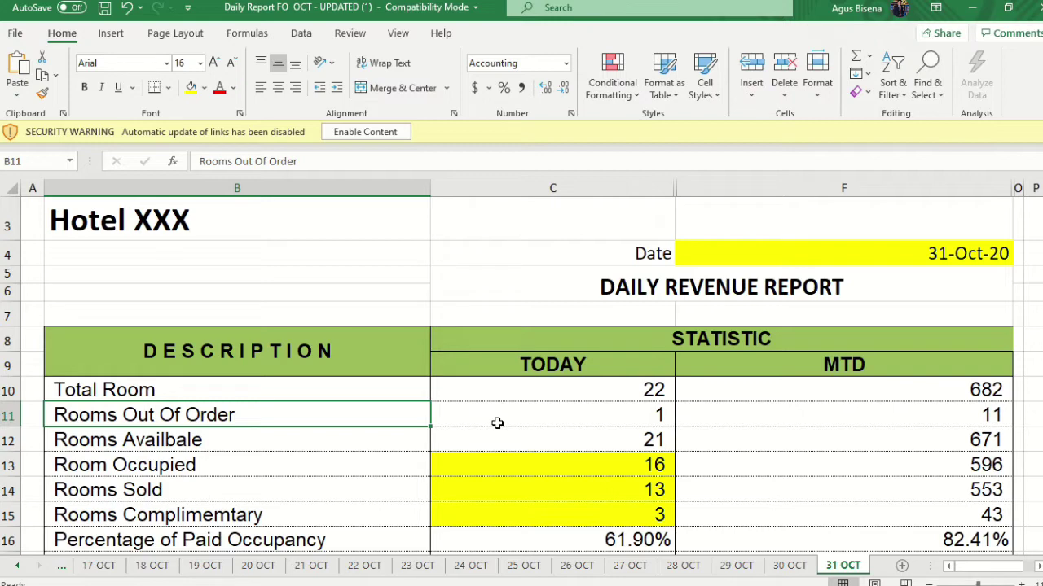
left_click(209, 440)
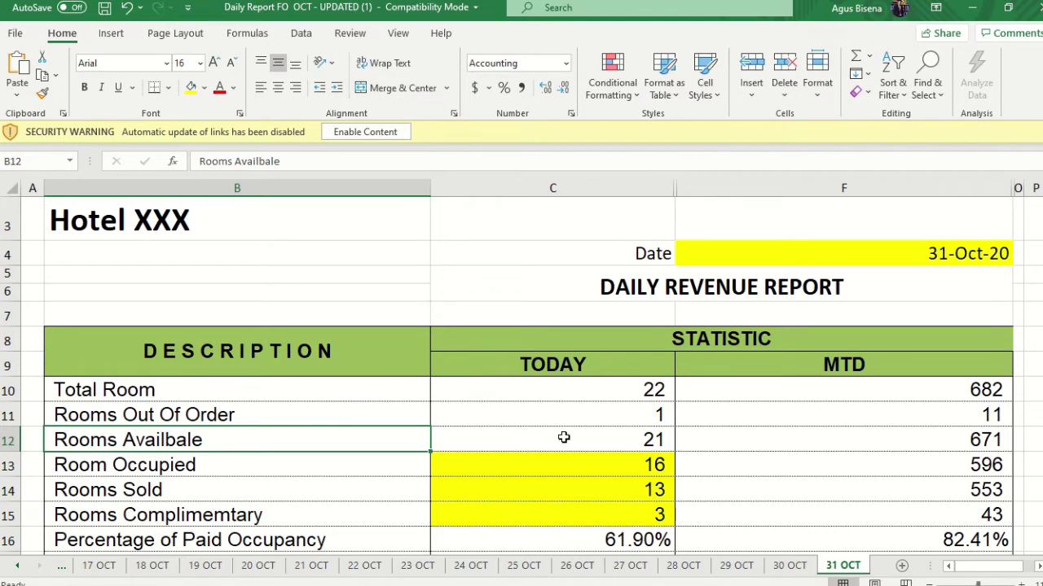
left_click(590, 440)
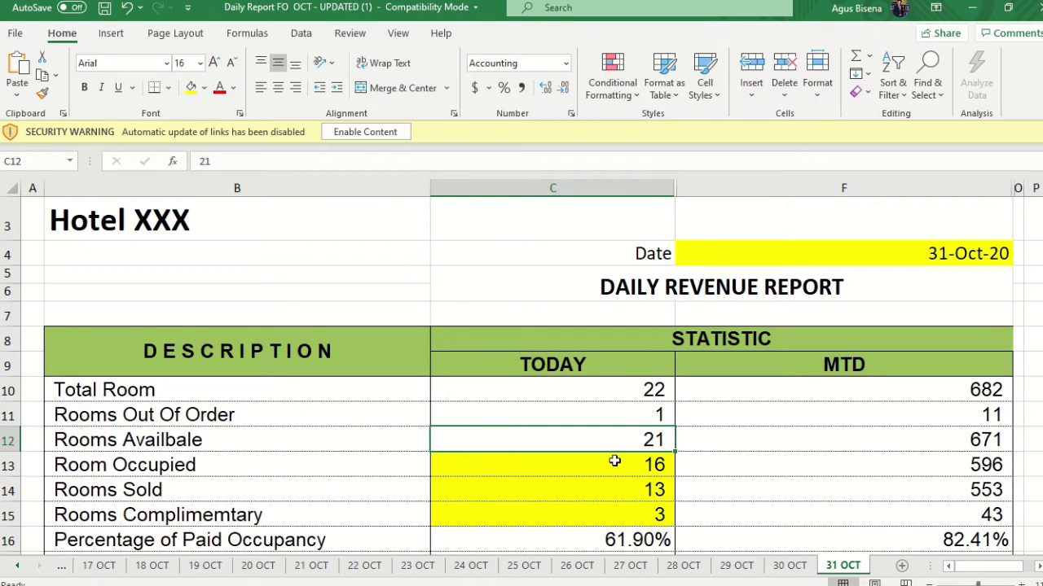
left_click(893, 439)
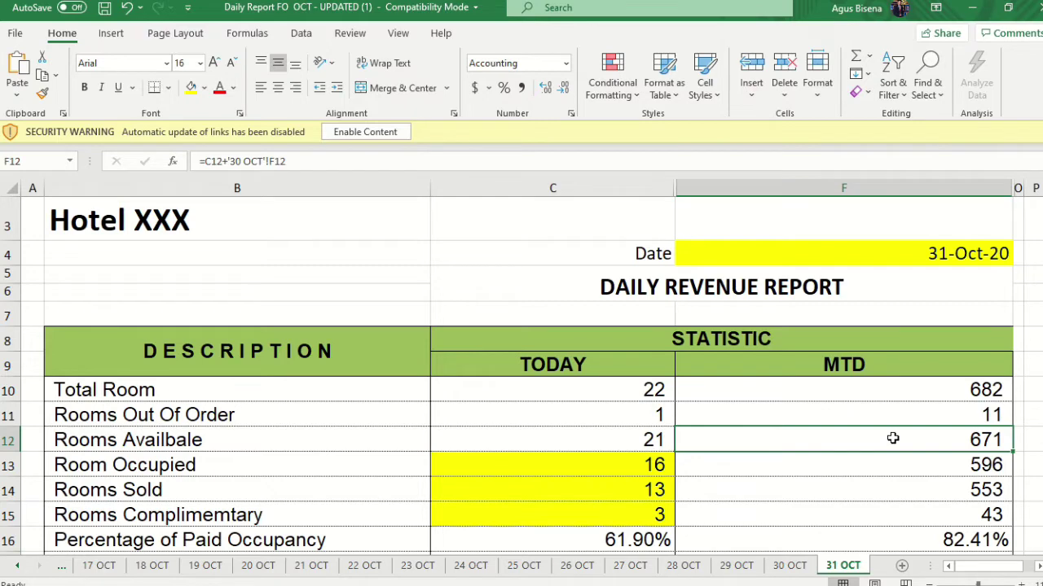
key("XF86AudioLowerVolume")
key("XF86AudioLowerVolume")
key("XF86AudioRaiseVolume")
key("XF86AudioRaiseVolume")
key("XF86AudioRaiseVolume")
key("XF86AudioRaiseVolume")
key("XF86AudioRaiseVolume")
key("XF86AudioRaiseVolume")
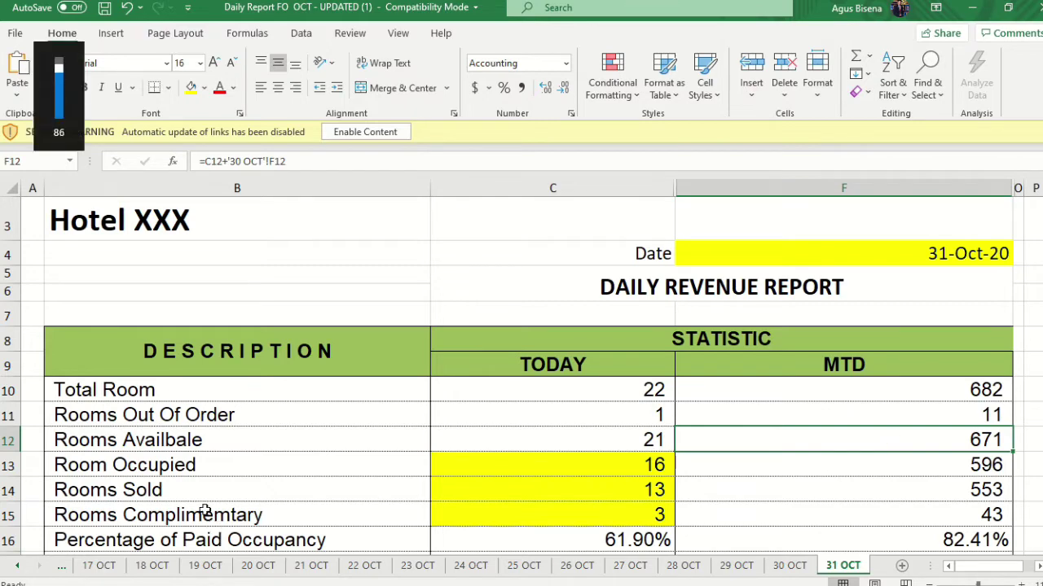
- Examine the Room Occupied row's TODAY value and select the label's text in cell B13
left_click(189, 461)
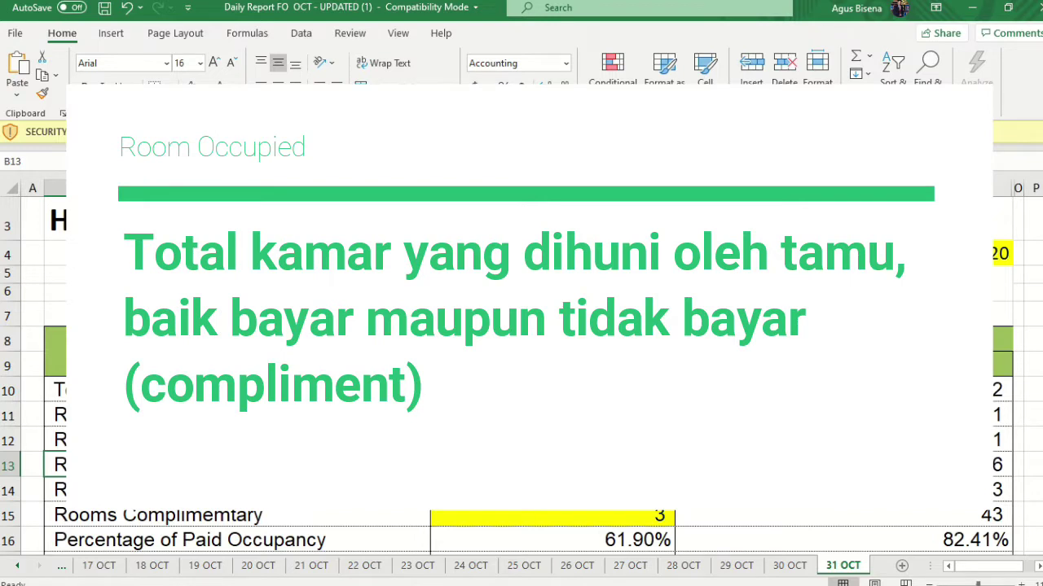
left_click(559, 470)
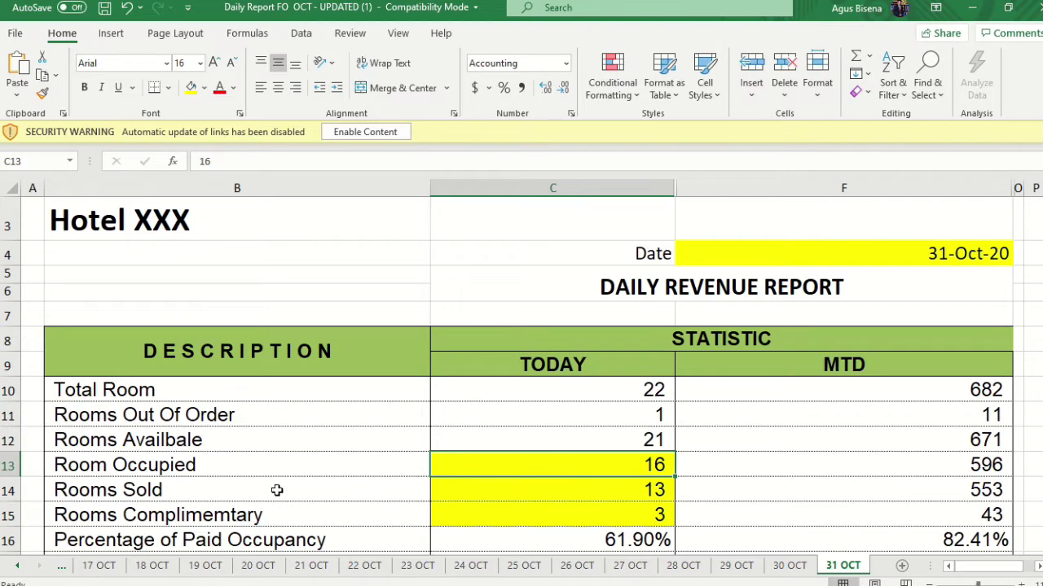
left_click(243, 468)
double_click(244, 467)
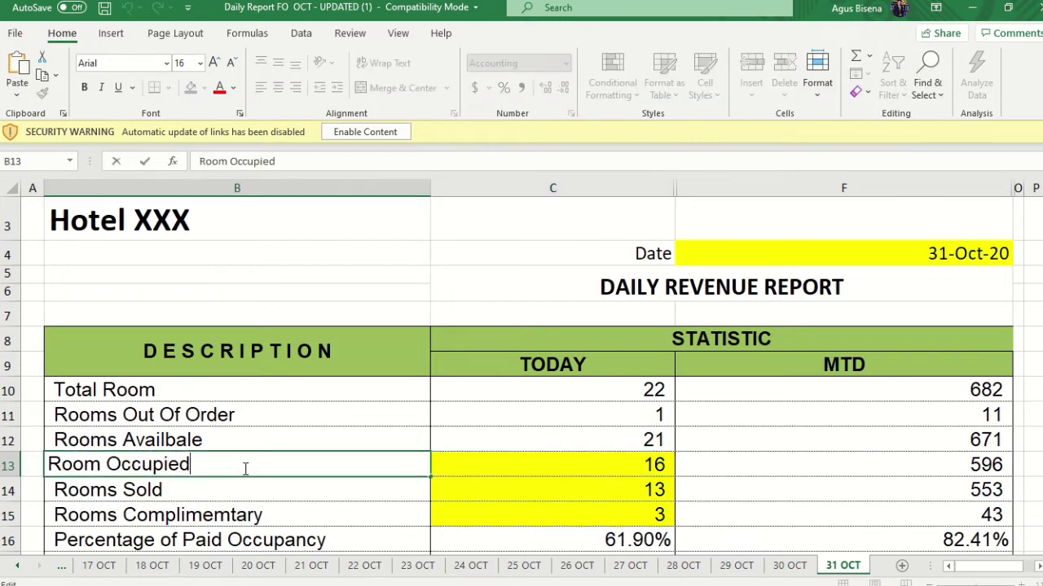
left_click_drag(243, 467, 47, 465)
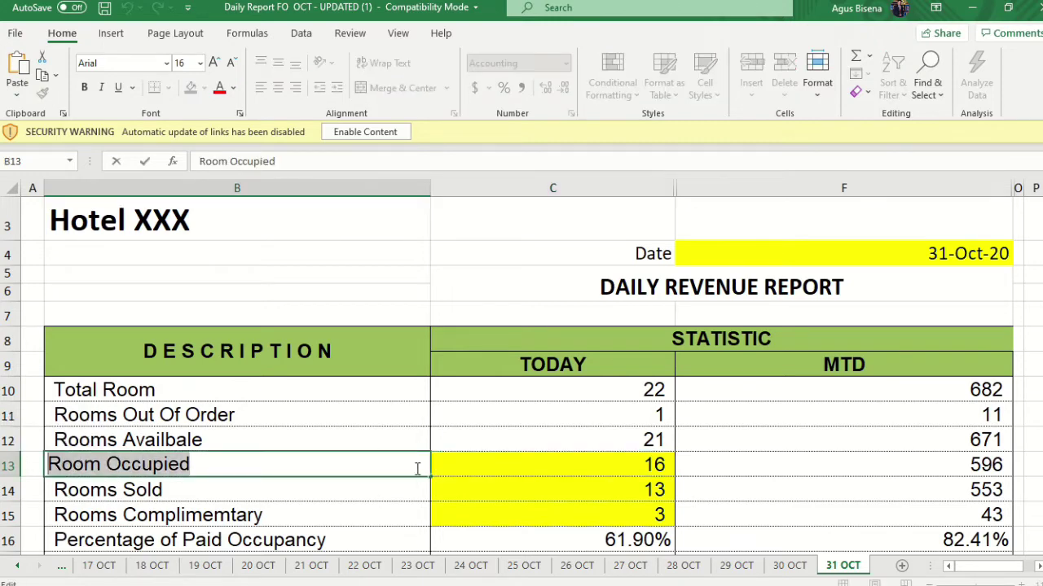
- Examine the Rooms Sold label and the TODAY values of Room Occupied, Rooms Sold and Rooms Complimentary
left_click(236, 490)
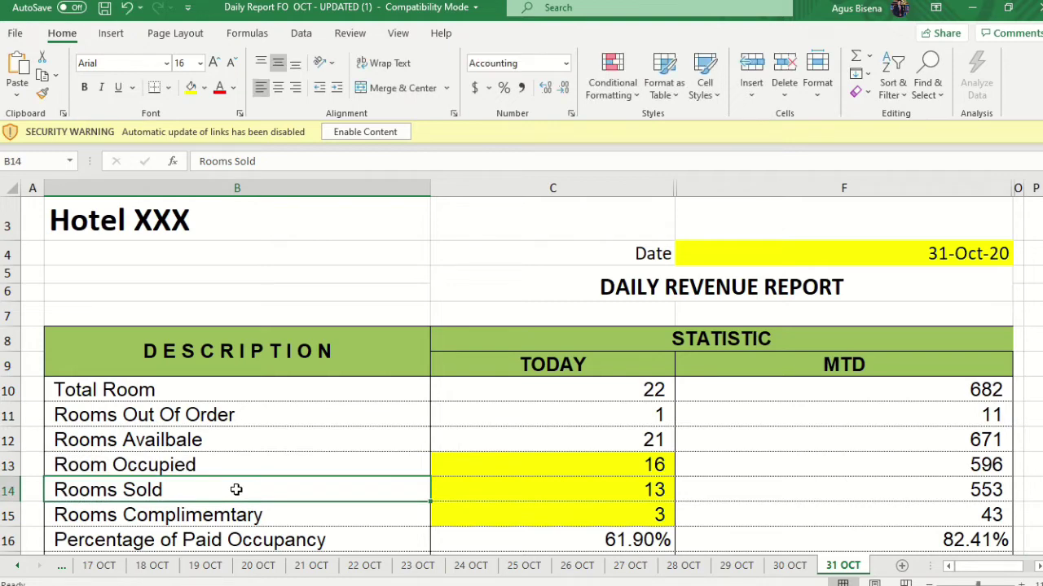
double_click(184, 489)
left_click_drag(184, 489, 51, 490)
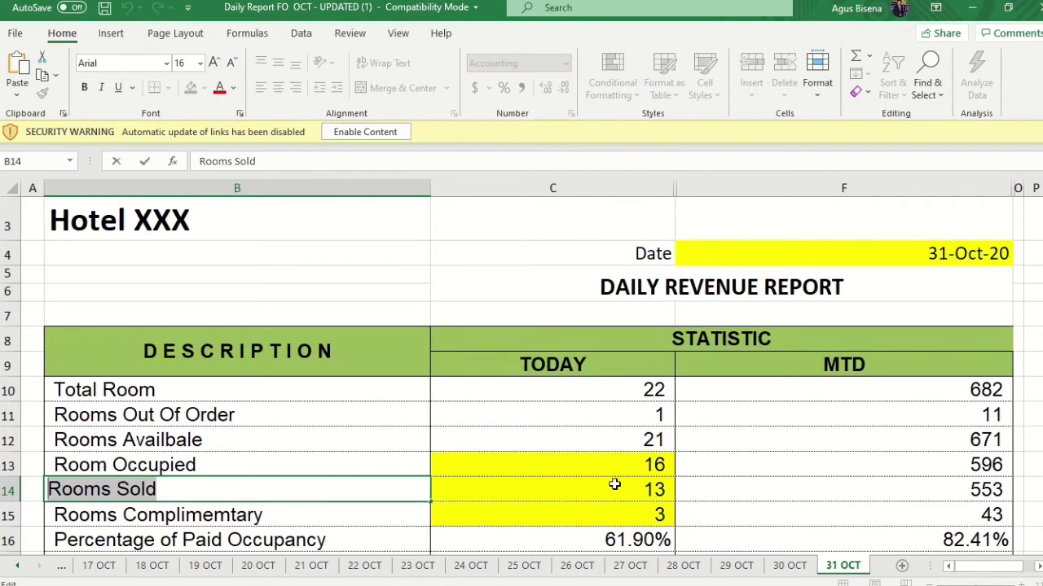
left_click(654, 463)
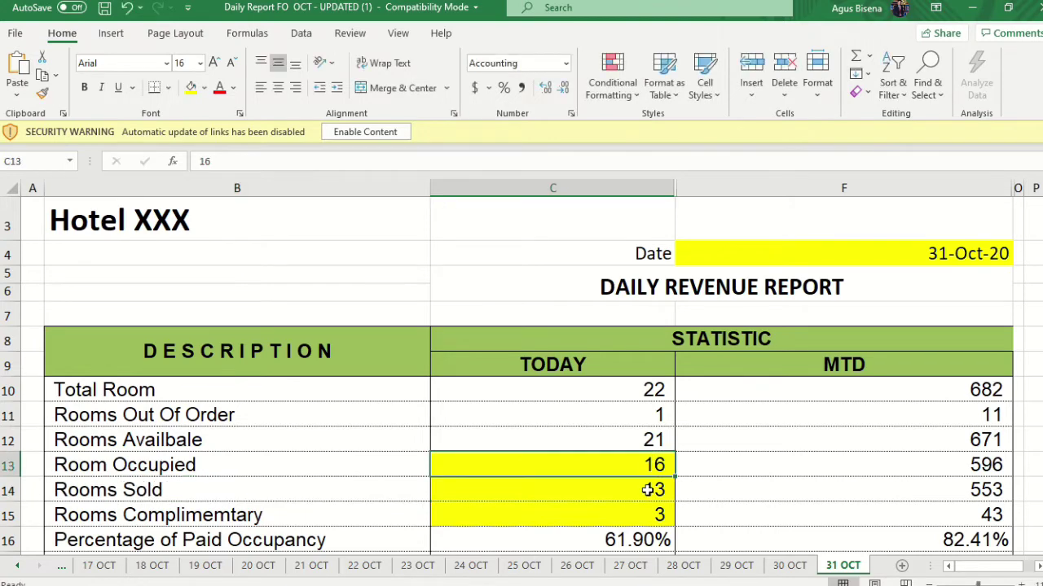
left_click(649, 489)
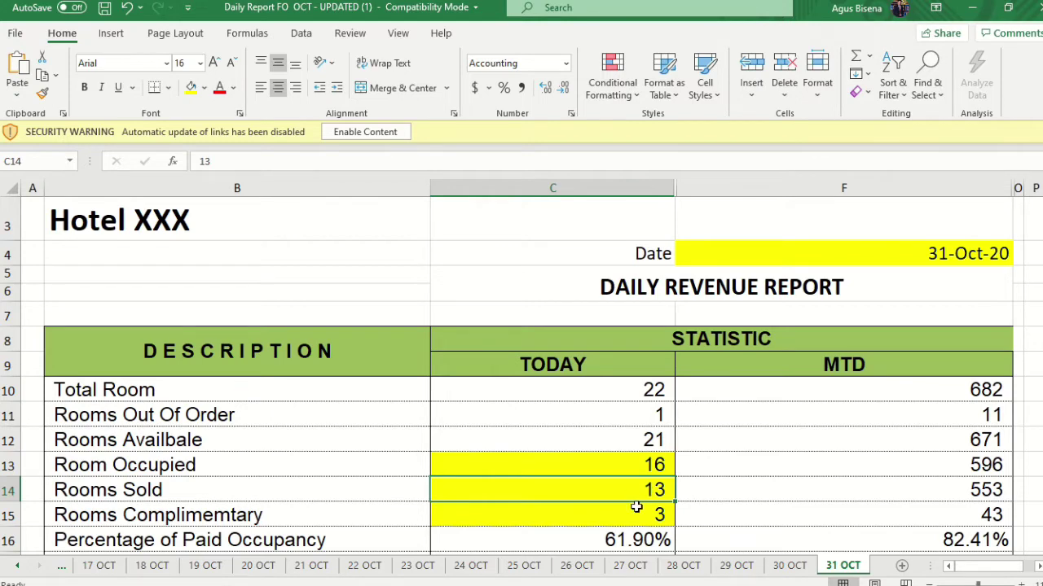
left_click(624, 515)
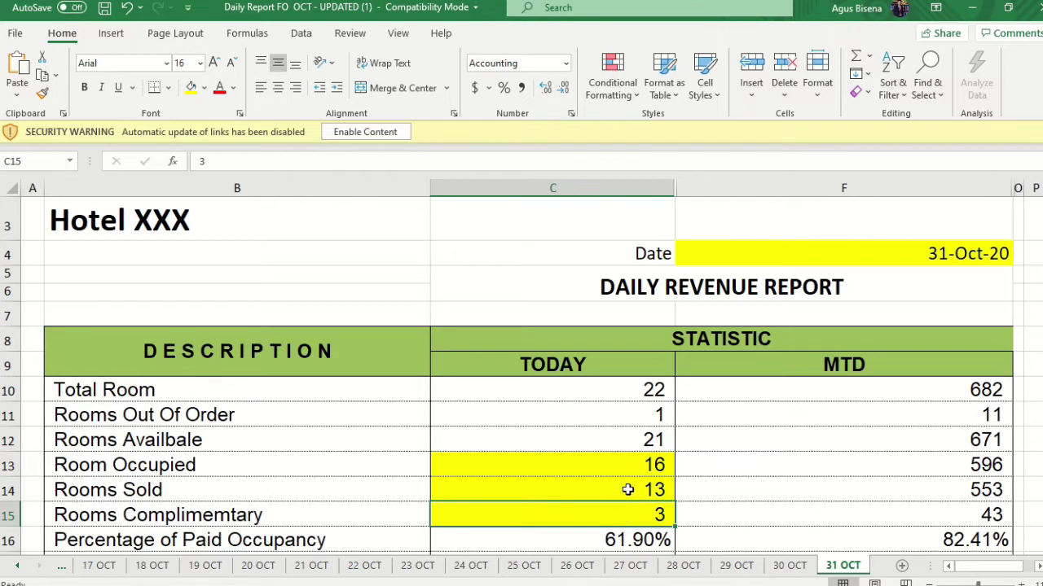
- Replace the Rooms Sold TODAY value in cell C14 with the formula =C13-C15, and review its two source cells
left_click(627, 490)
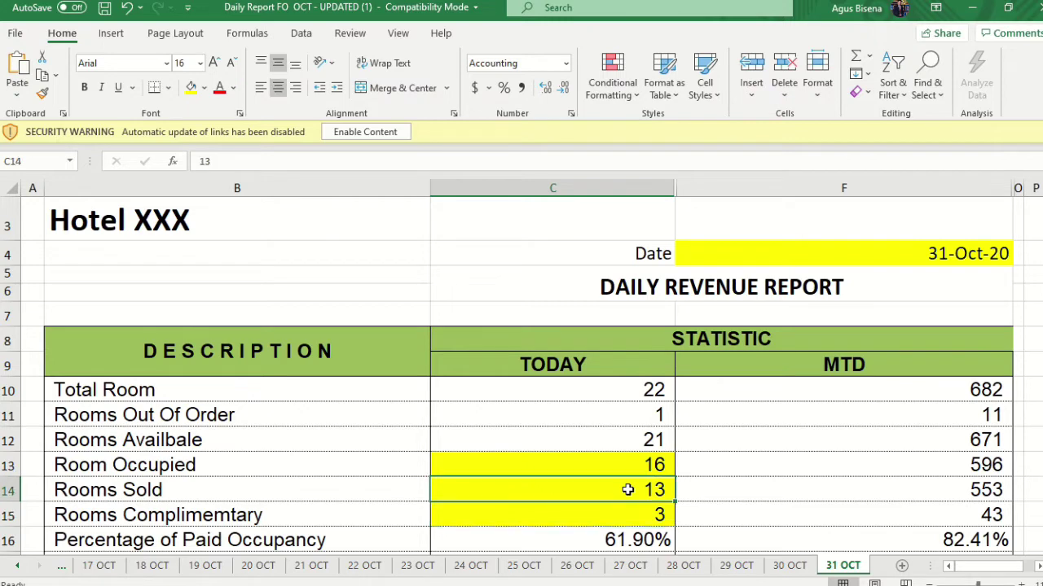
type("=")
key("Up")
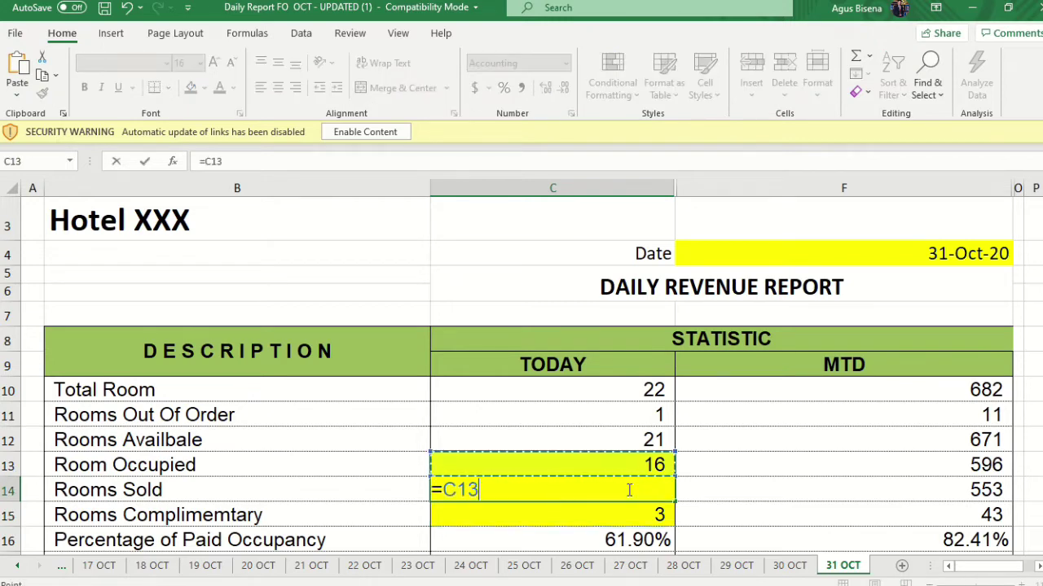
type("-")
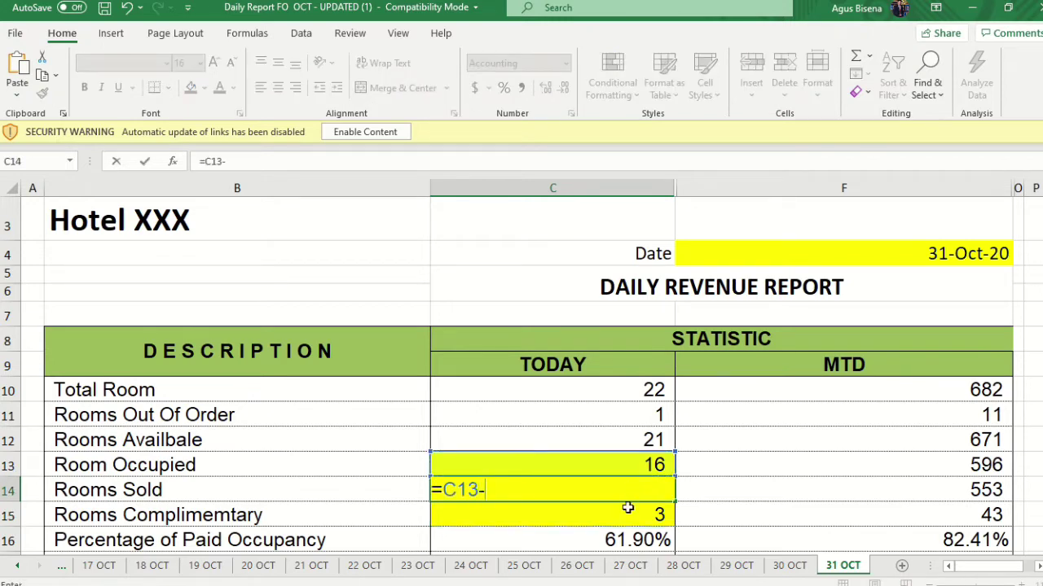
left_click(624, 516)
key("Return")
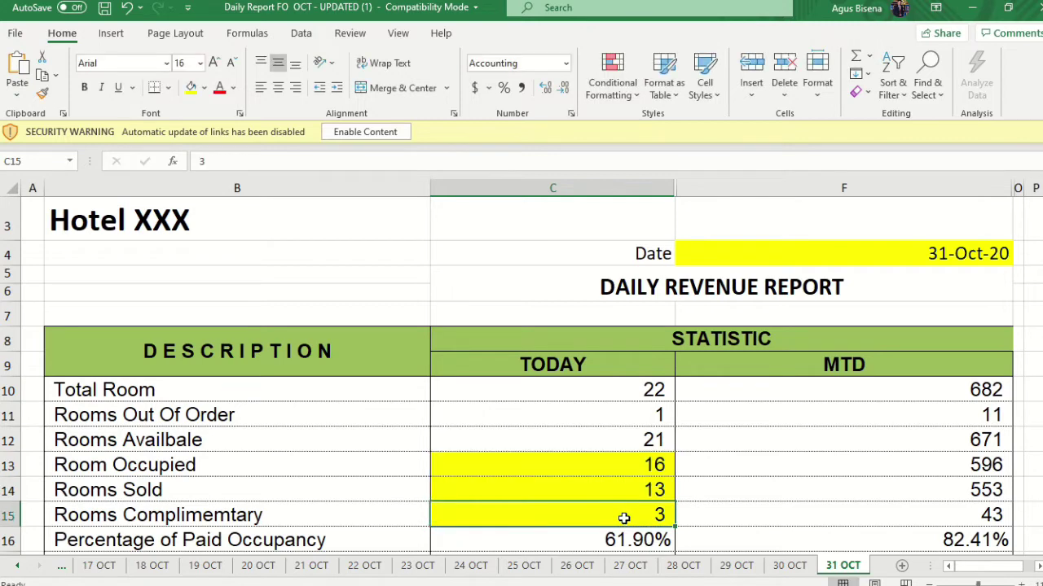
left_click(661, 465)
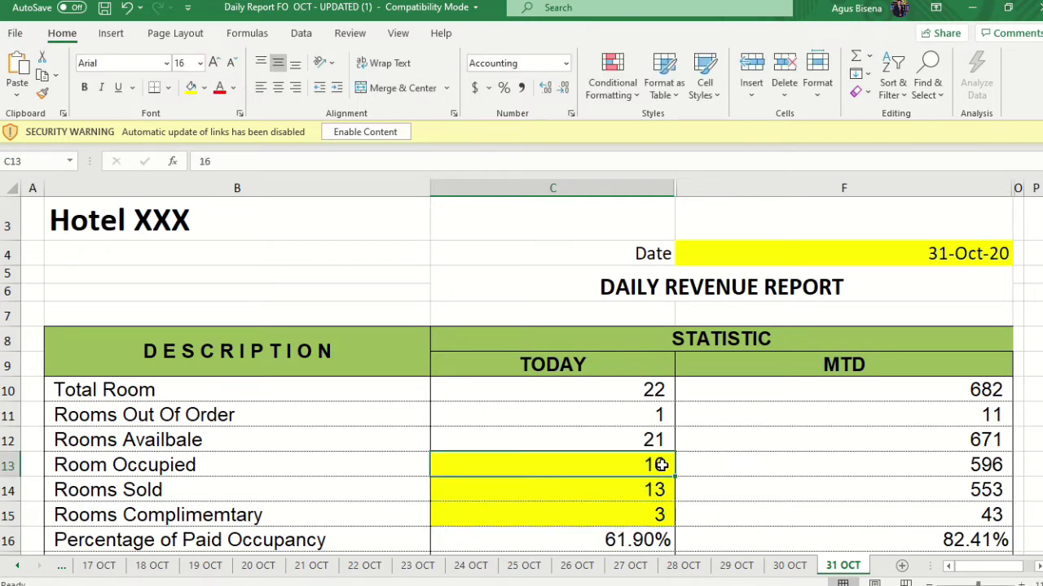
left_click(659, 514)
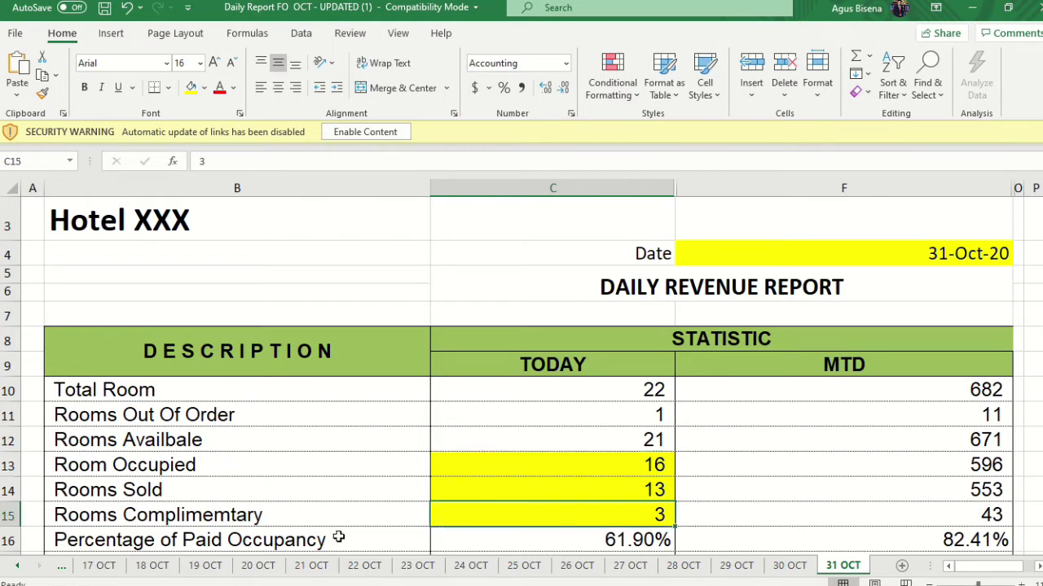
- Examine the Percentage of Paid Occupancy row's label in cell B16 and its TODAY formula in cell C16
scroll(338, 537, "down", 1)
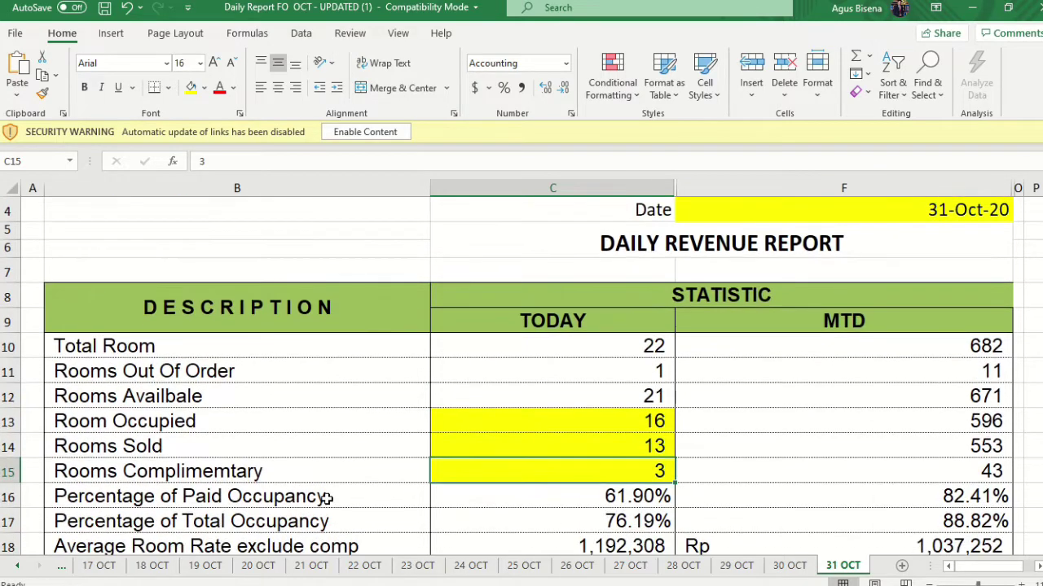
left_click(329, 498)
double_click(335, 499)
left_click_drag(335, 498, 28, 501)
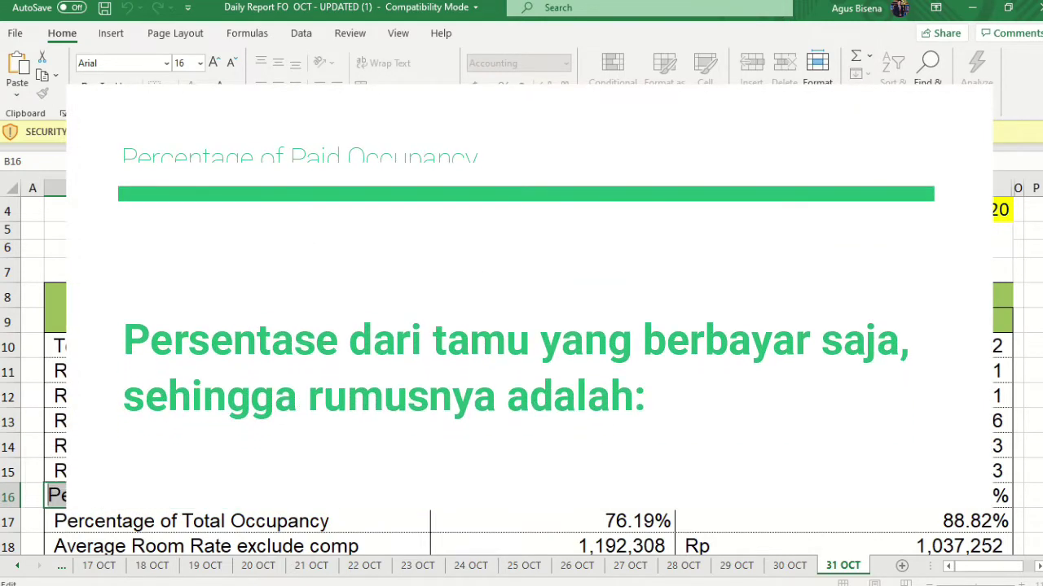
key("Tab")
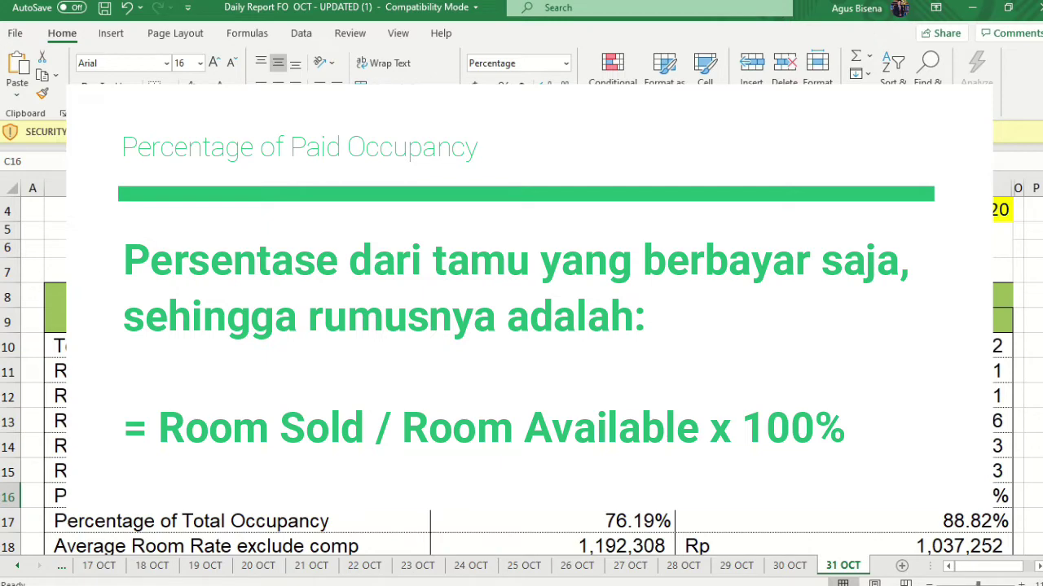
scroll(521, 366, "down", 2)
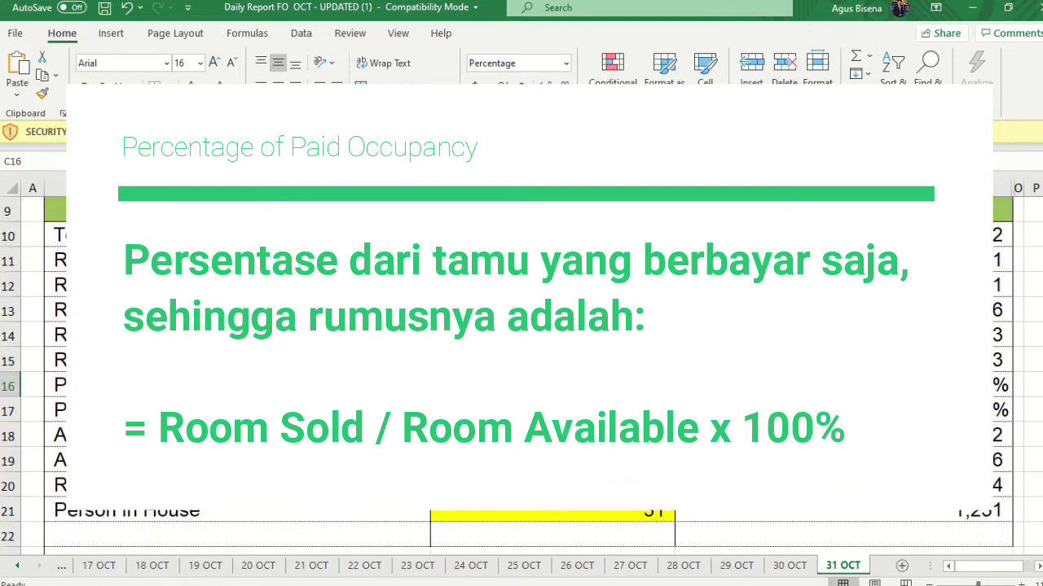
type("=C14/C12")
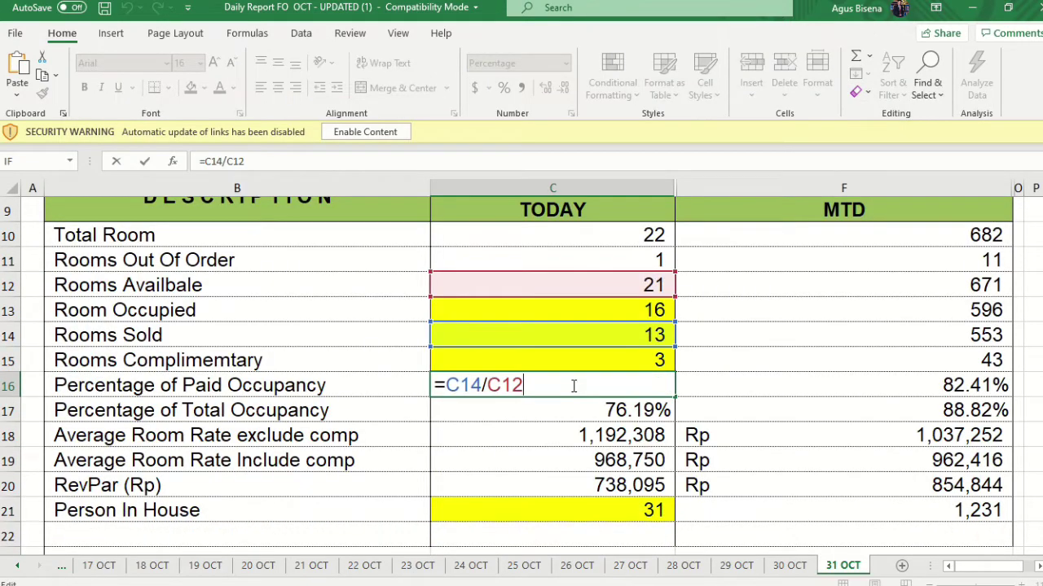
- Examine the Percentage of Total Occupancy row's label in cell B17 and its TODAY formula in cell C17
left_click(356, 405)
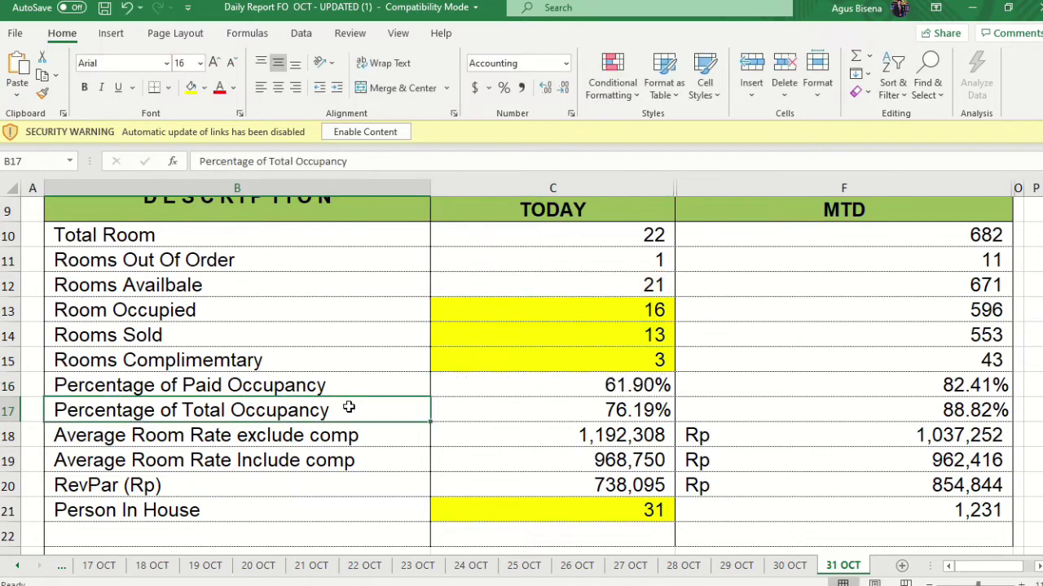
double_click(345, 405)
left_click_drag(324, 409, 49, 409)
left_click(627, 405)
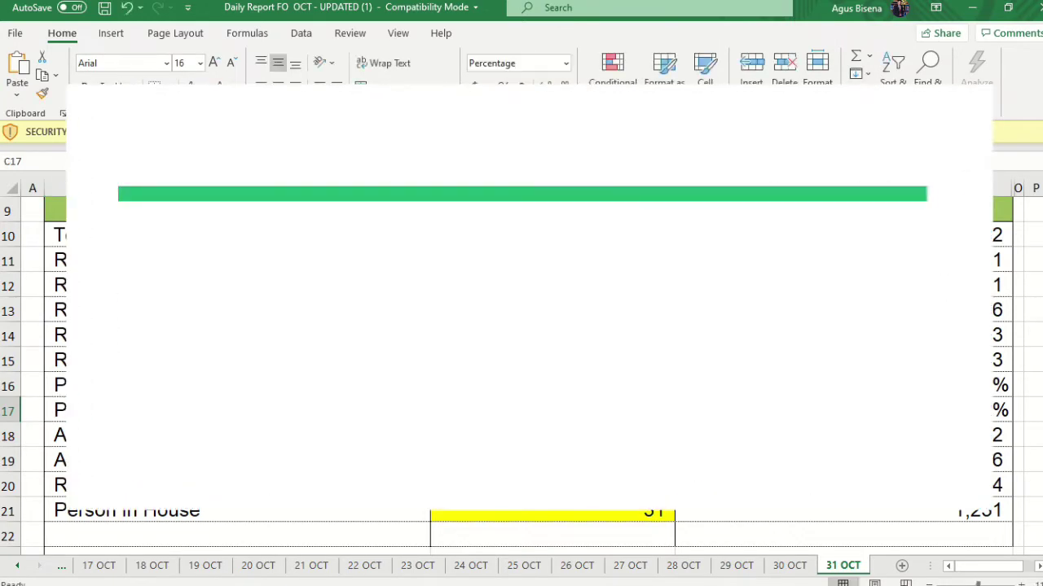
key("F2")
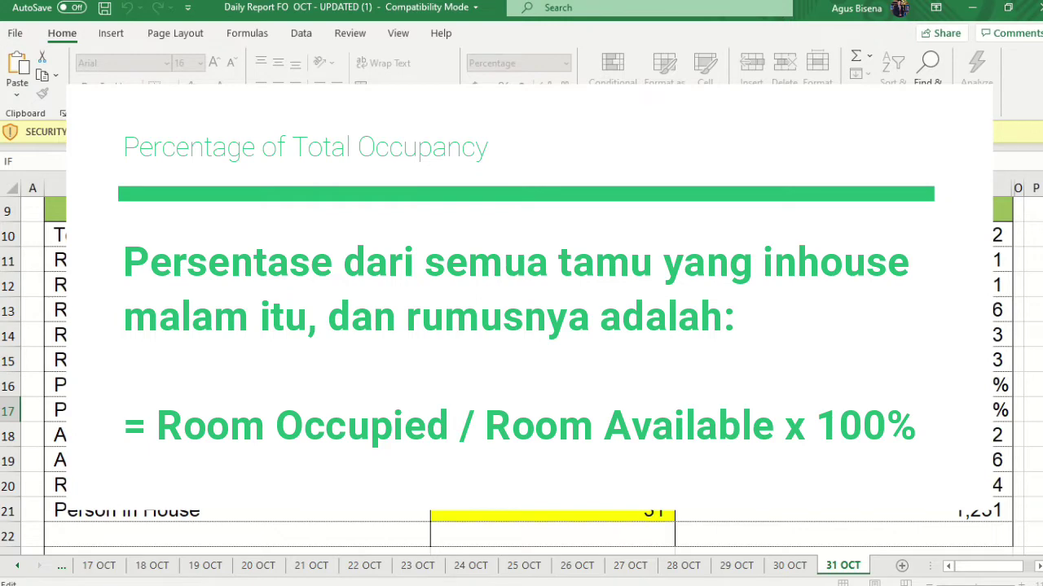
key("Escape")
- Compare the TODAY formulas for paid occupancy in C16 and total occupancy in C17, highlighting each formula's full text
key("Up")
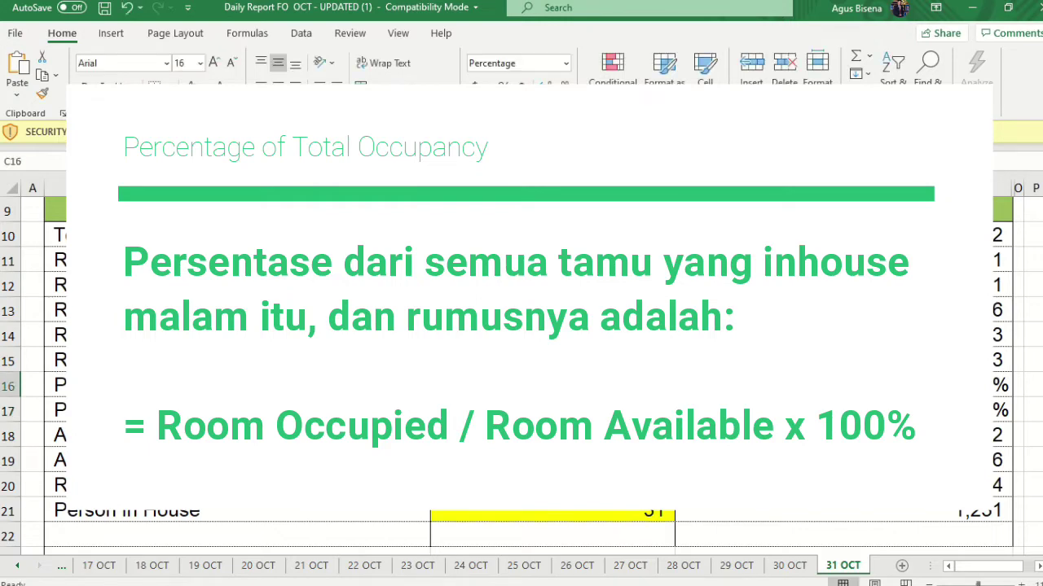
key("F2")
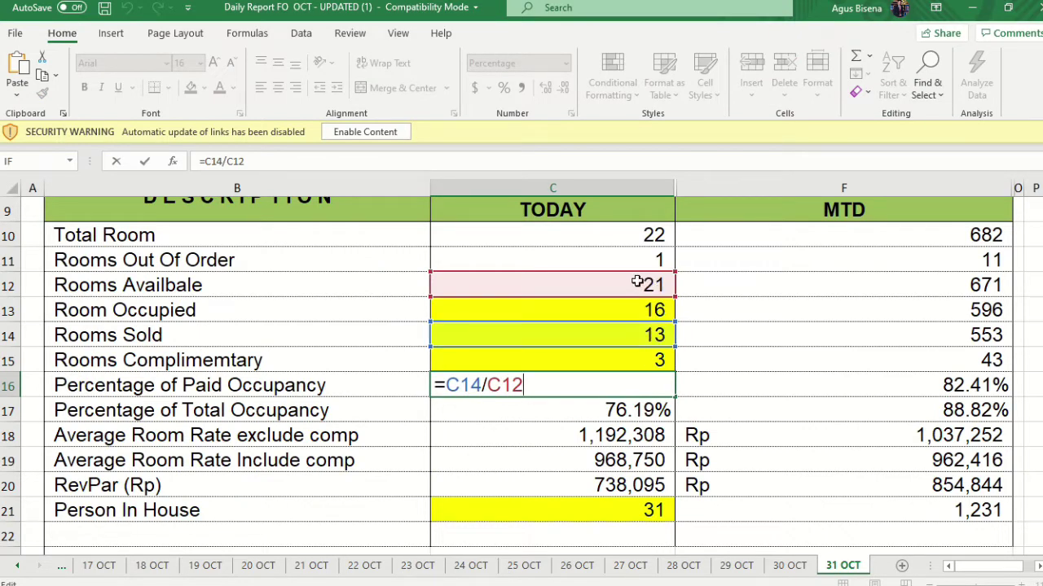
left_click_drag(263, 166, 175, 160)
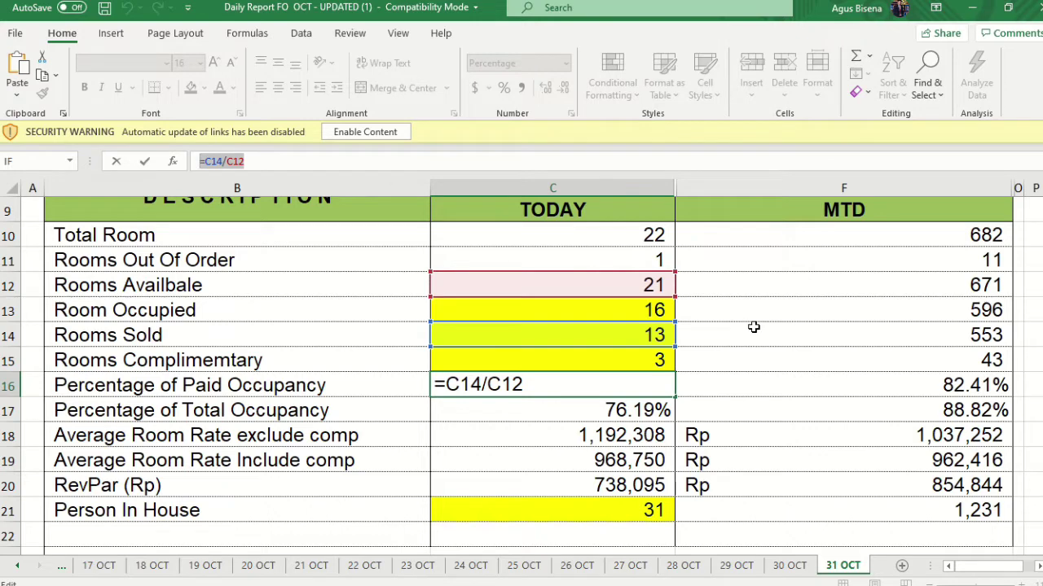
key("ctrl+Return")
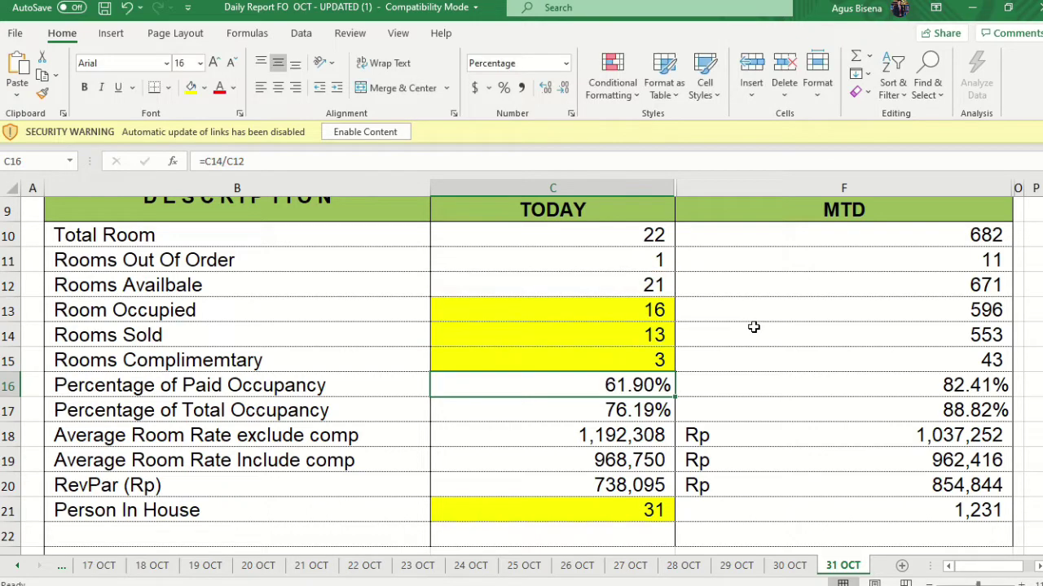
left_click(639, 409)
double_click(639, 409)
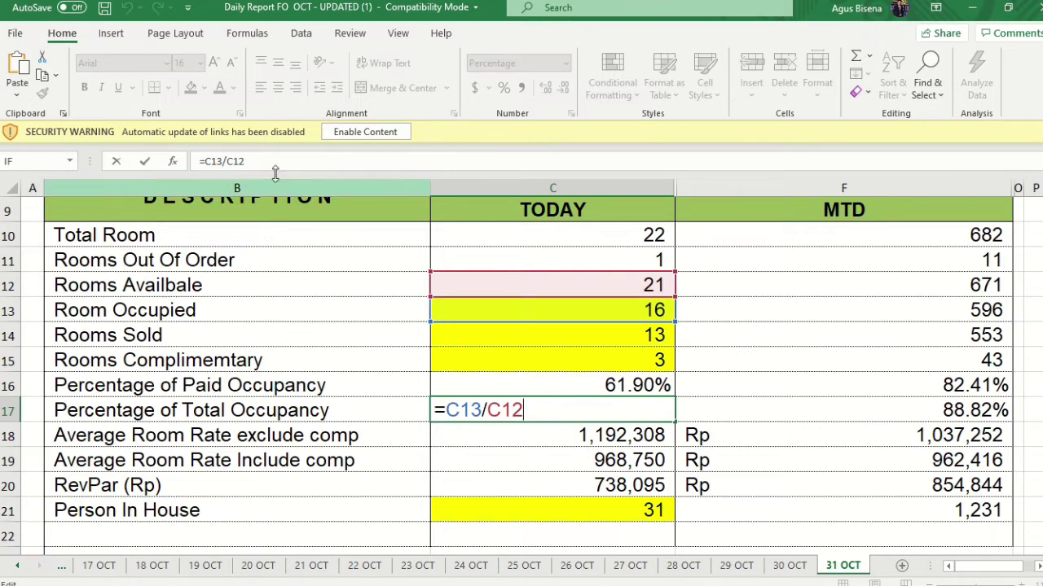
left_click_drag(245, 162, 174, 158)
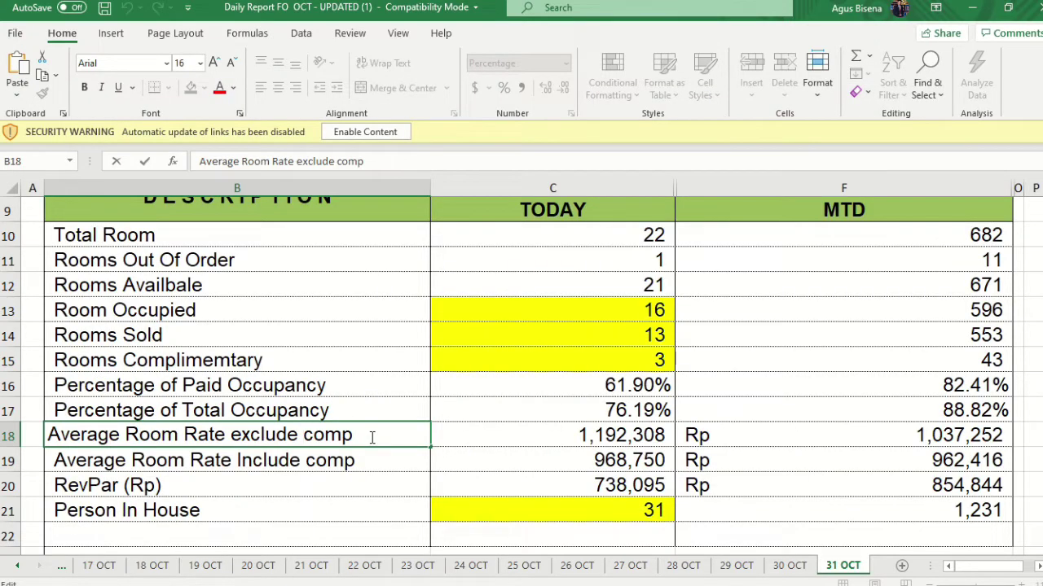
- Examine the TODAY formulas of Average Room Rate exclude comp in C18 and Average Room Rate Include comp in C19
left_click(569, 425)
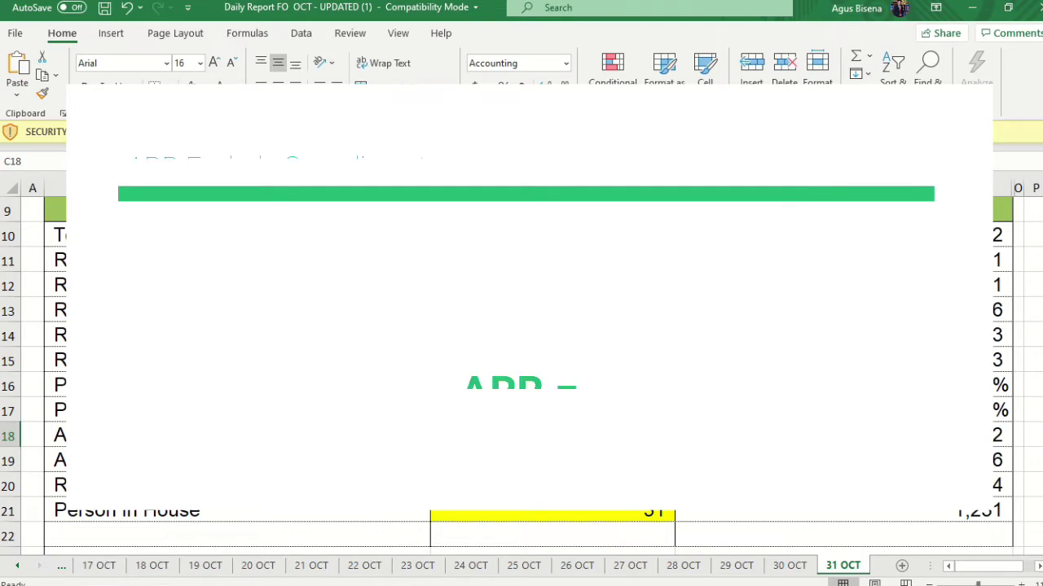
type("=")
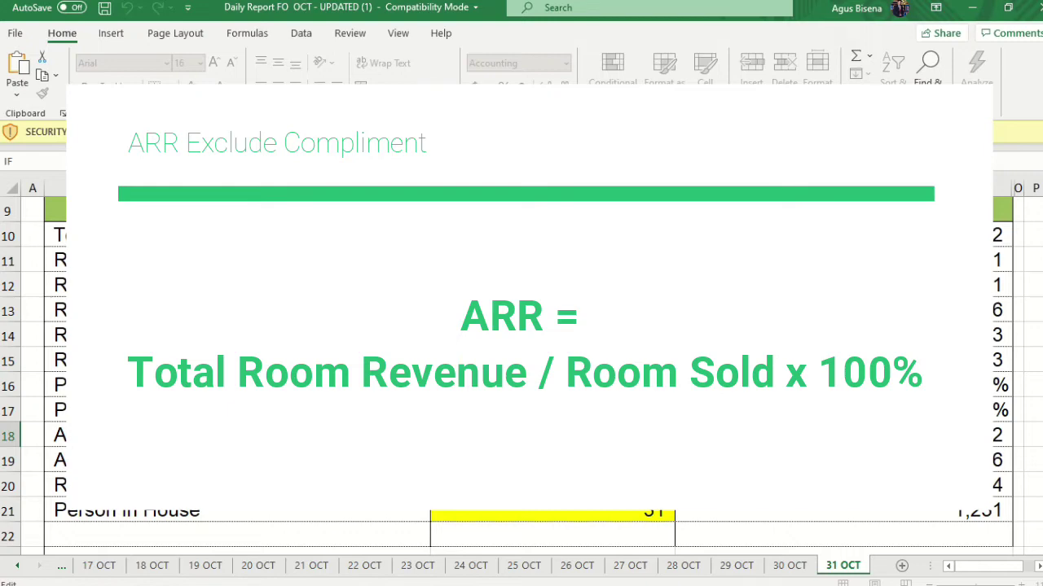
key("Return")
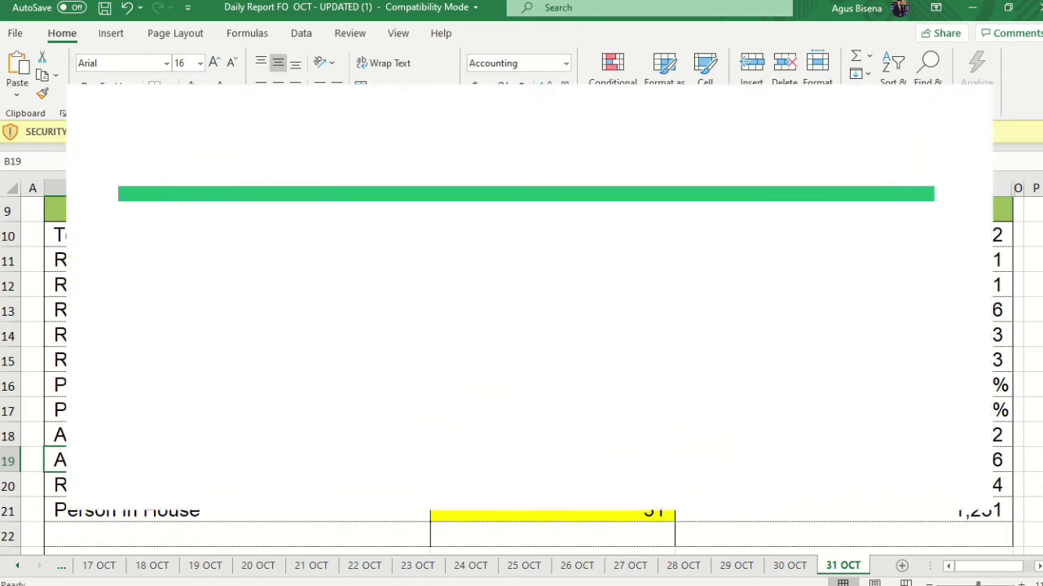
left_click(552, 460)
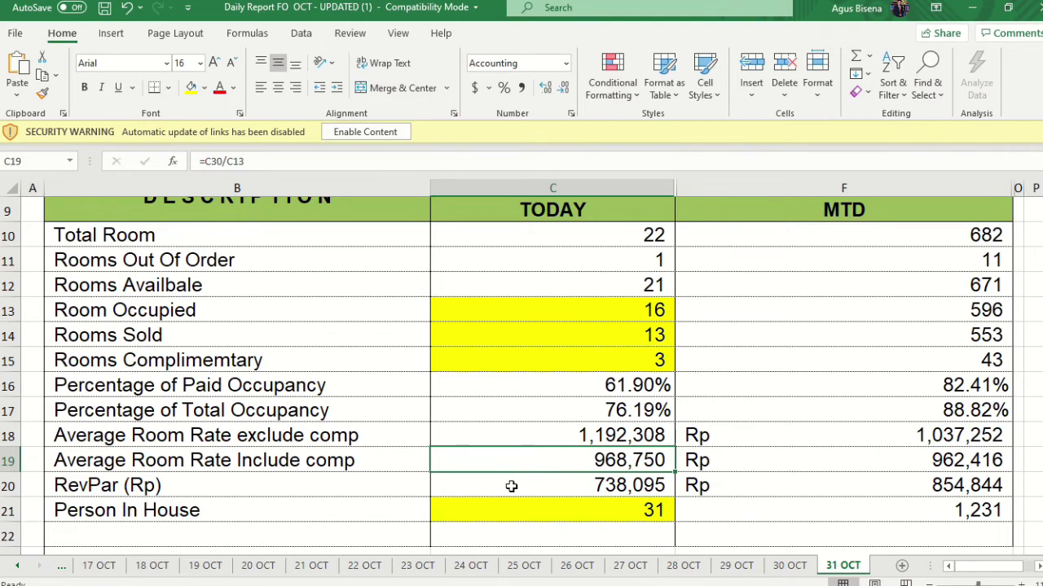
- Examine the TOTAL ROOM REVENUE label in cell B30 and the cells summed by its TODAY formula in C30
scroll(511, 486, "down", 3)
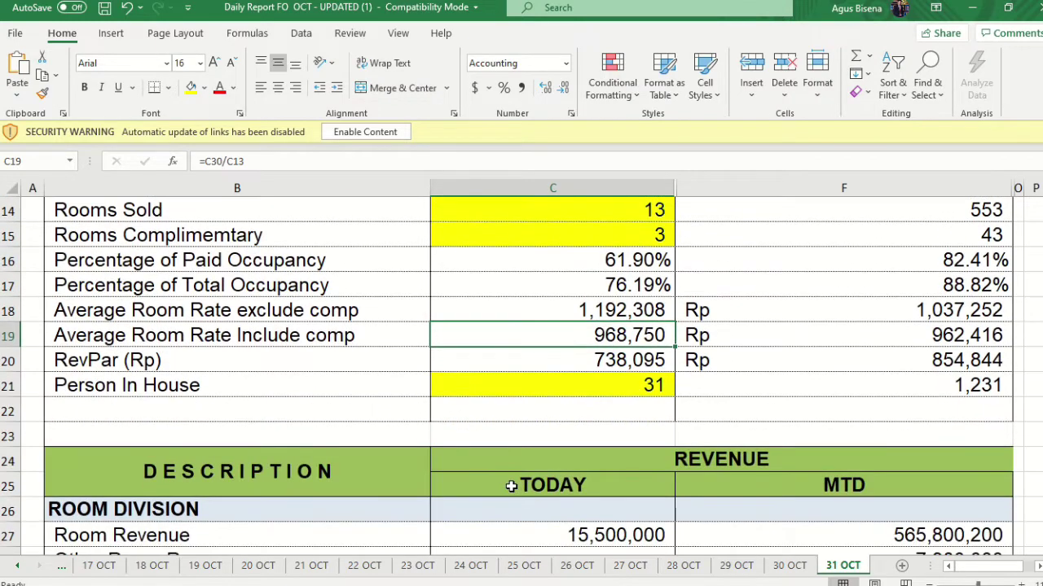
scroll(511, 486, "down", 1)
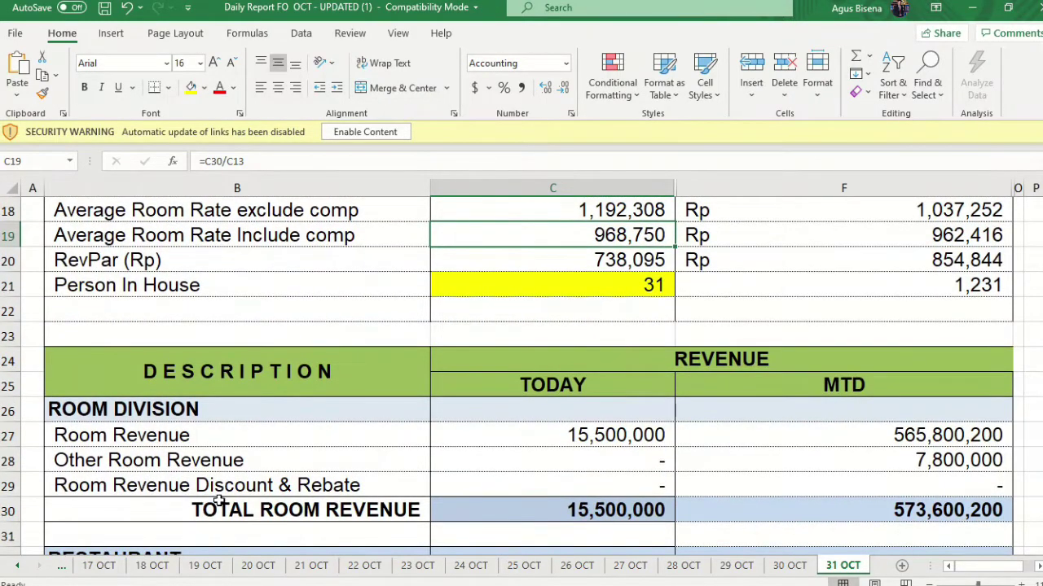
left_click(274, 512)
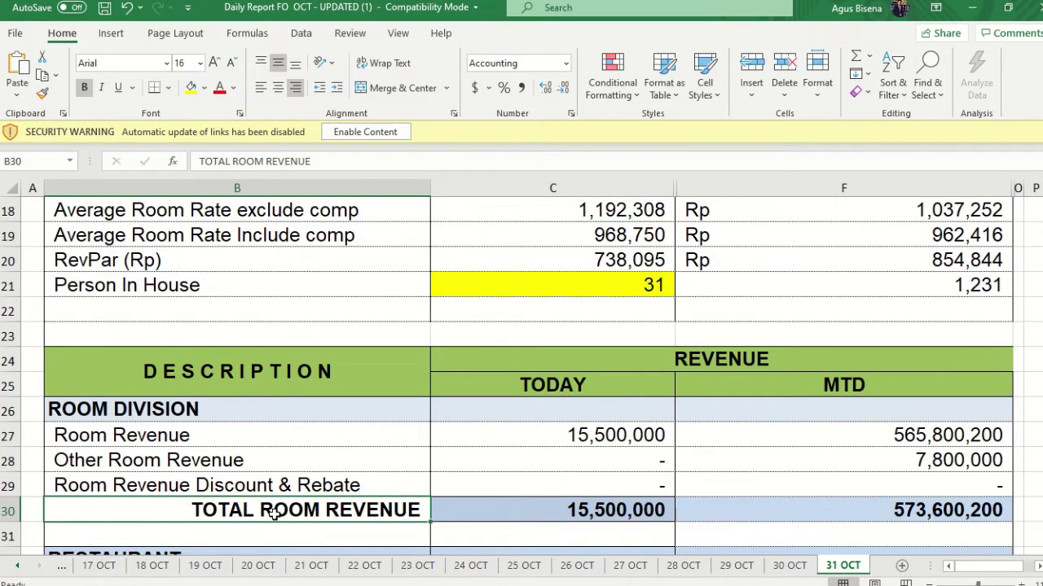
double_click(275, 511)
key("Home")
left_click(322, 519, "shift")
left_click_drag(322, 520, 433, 514)
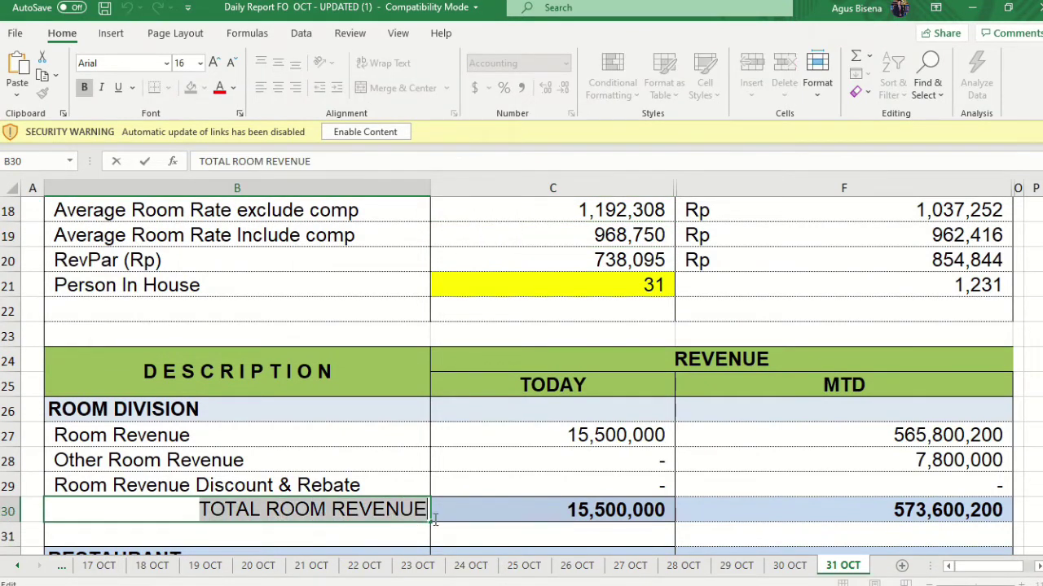
left_click(590, 509)
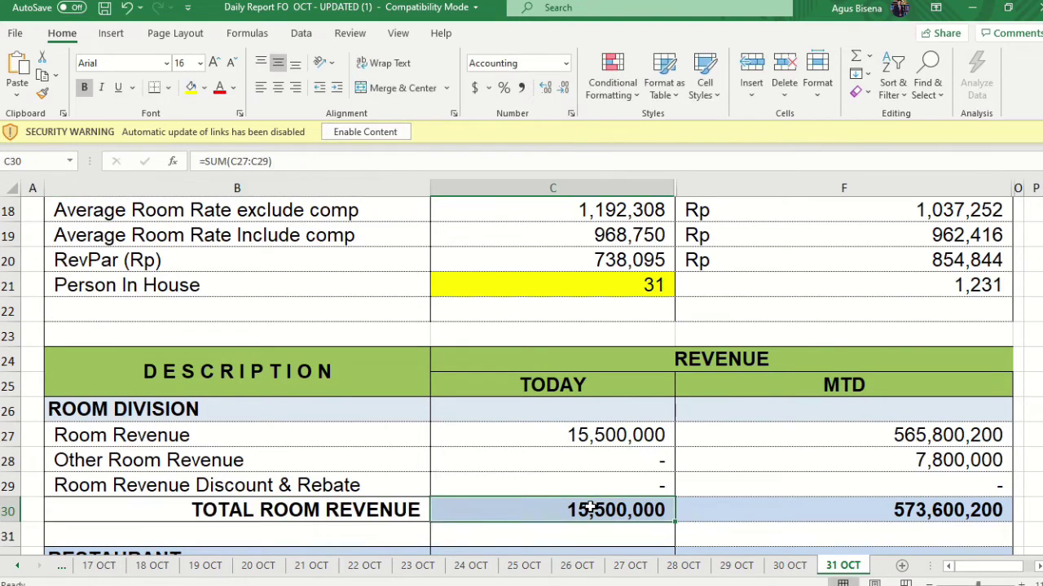
double_click(558, 510)
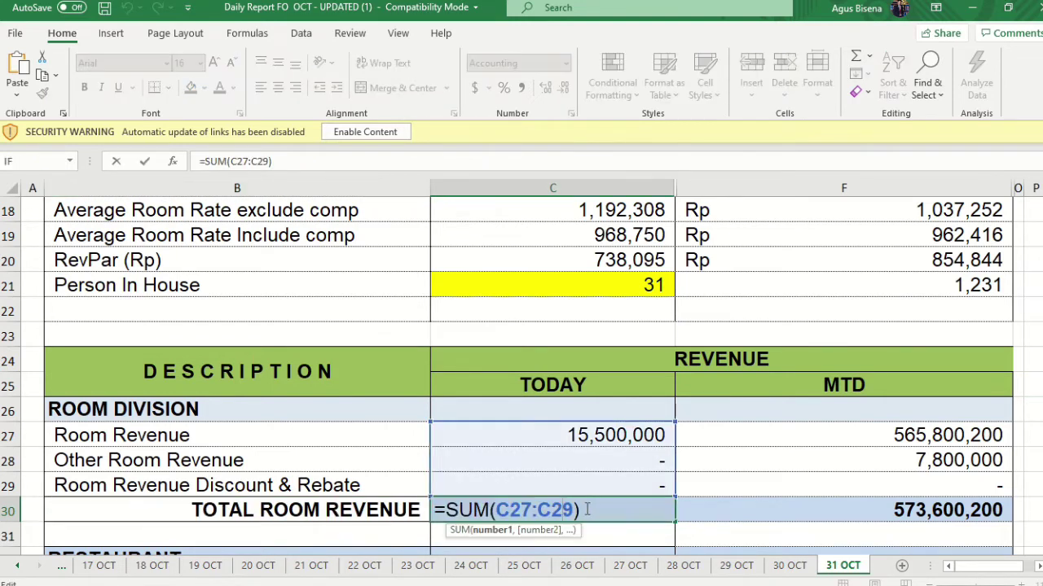
- Examine the Average Room Rate exclude comp label in B18 and trace its TODAY formula in C18 to total room revenue and rooms sold
key("Escape")
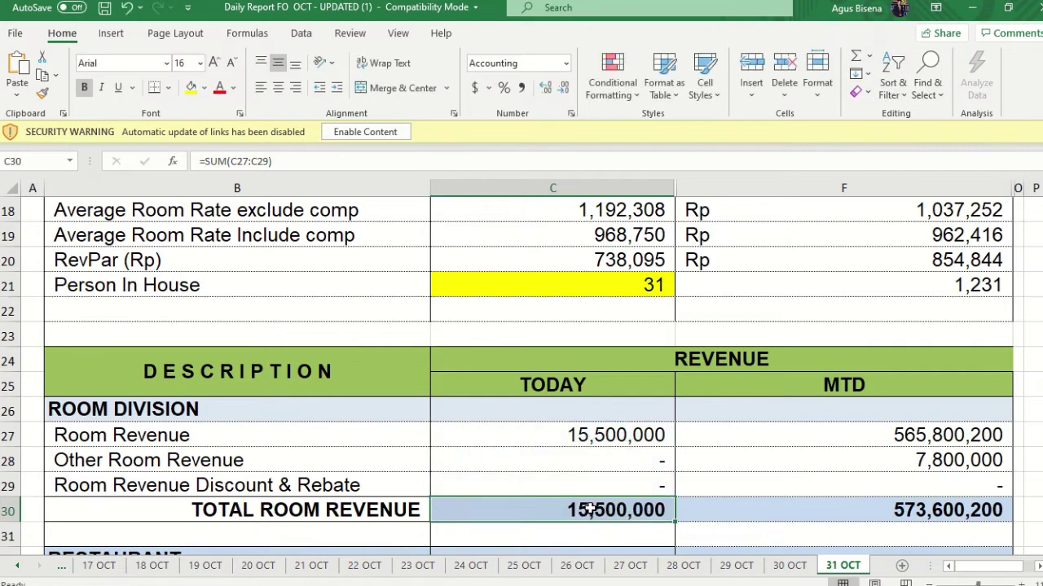
scroll(590, 509, "up", 2)
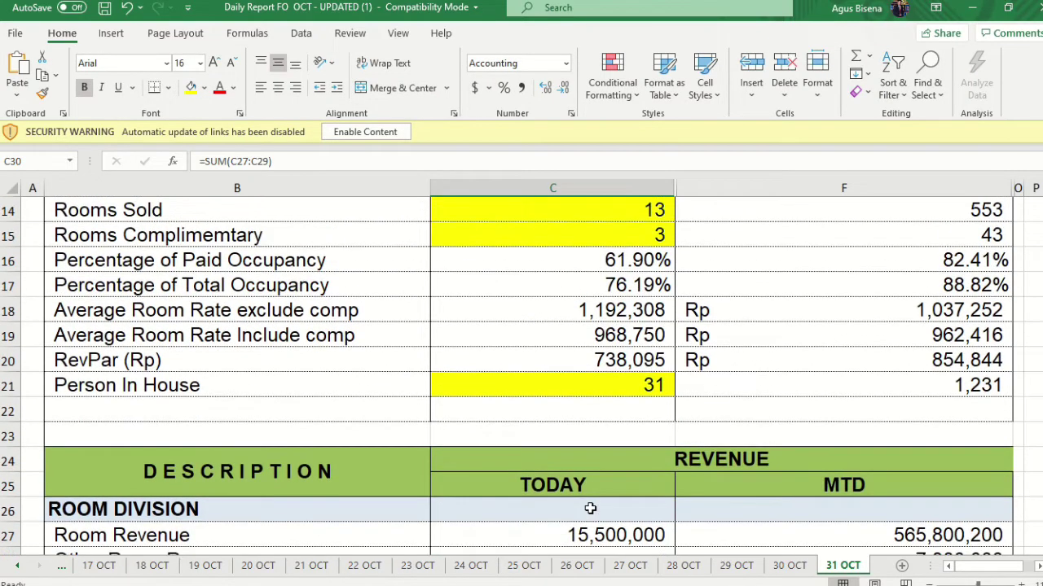
double_click(298, 309)
left_click_drag(365, 310, 43, 312)
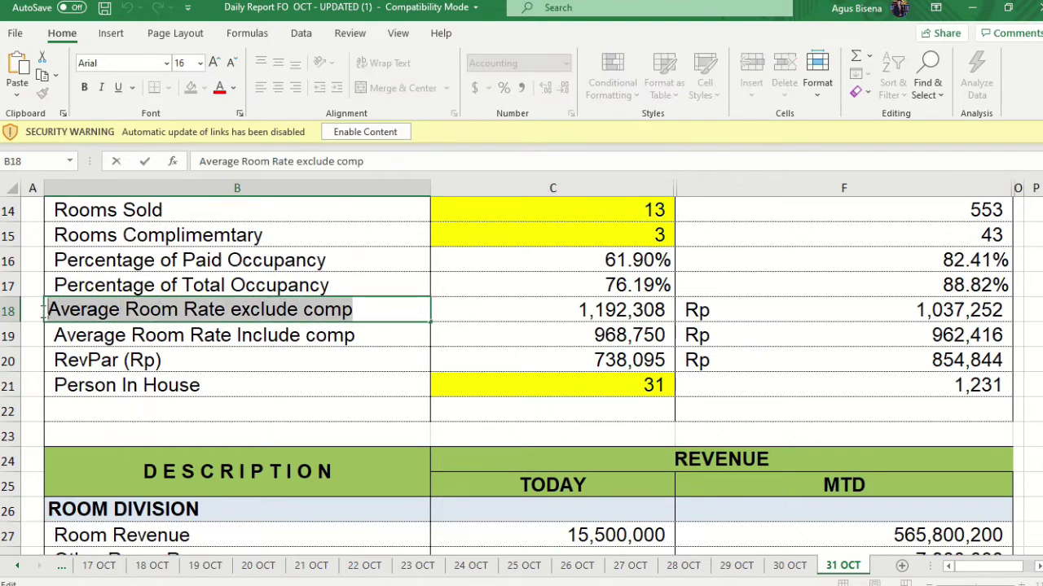
left_click(555, 309)
scroll(555, 310, "up", 1)
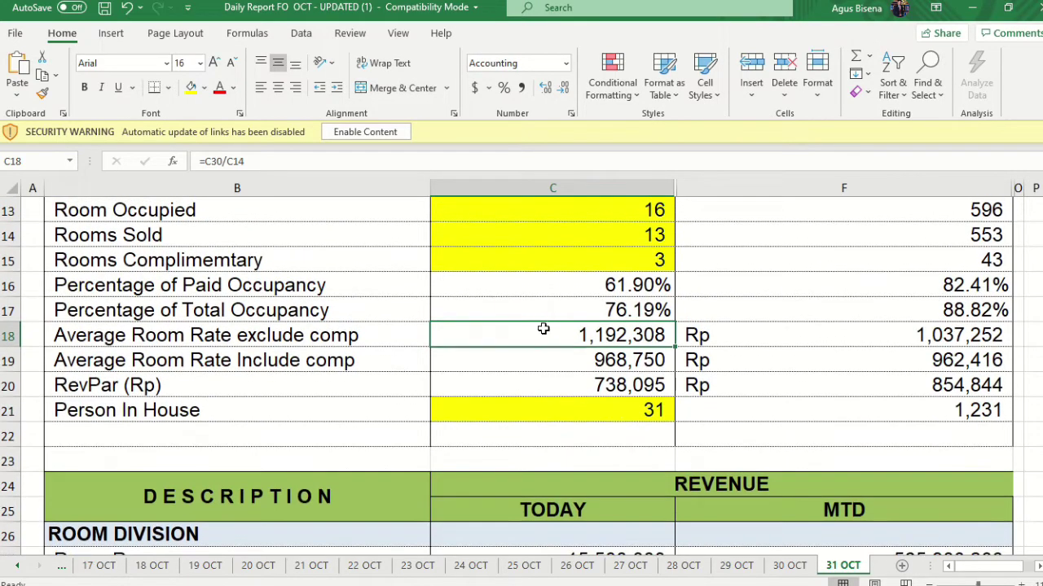
double_click(542, 328)
scroll(568, 407, "down", 3)
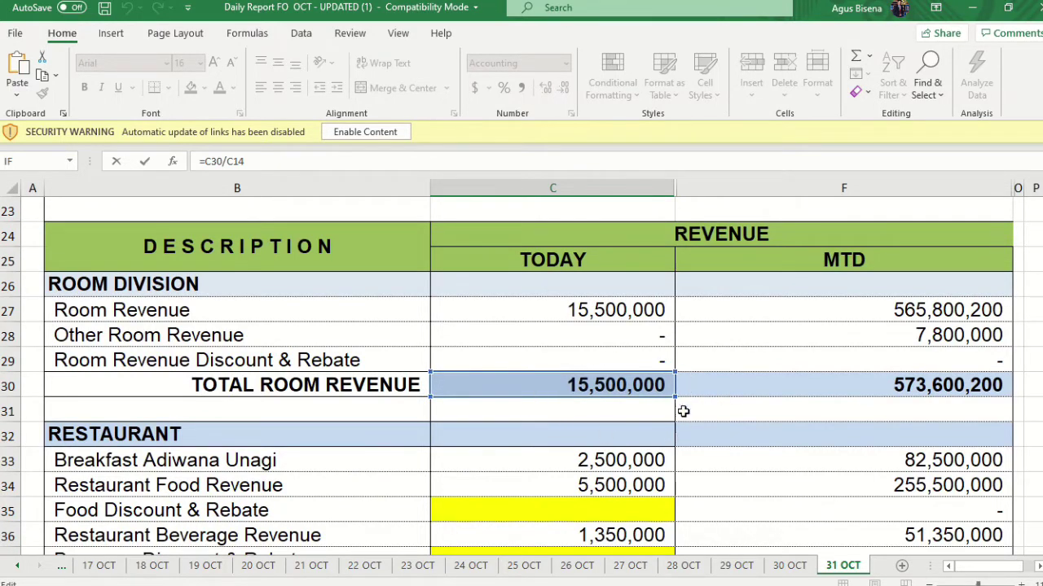
scroll(624, 365, "up", 2)
scroll(624, 363, "up", 3)
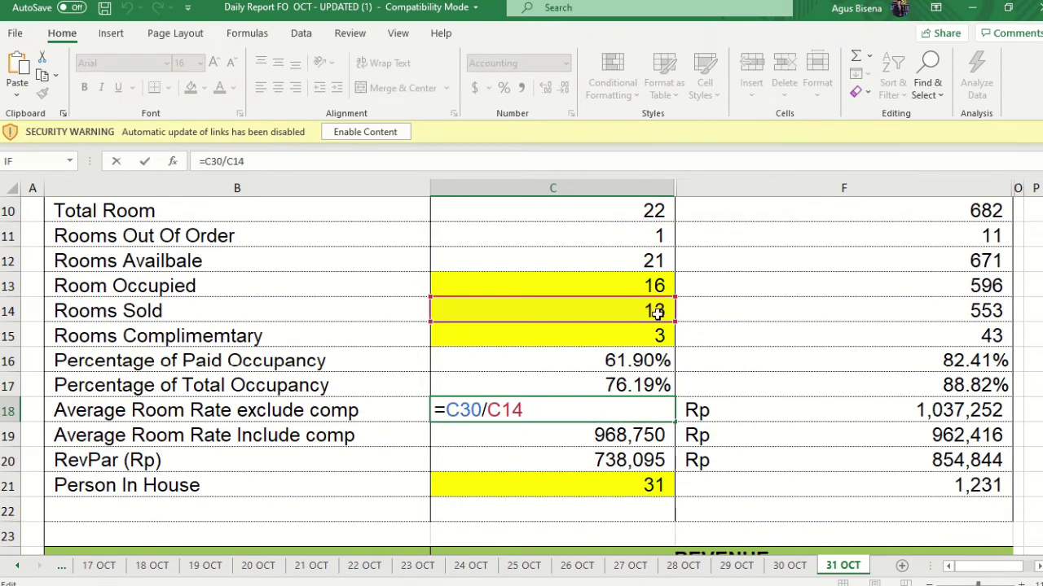
key("Return")
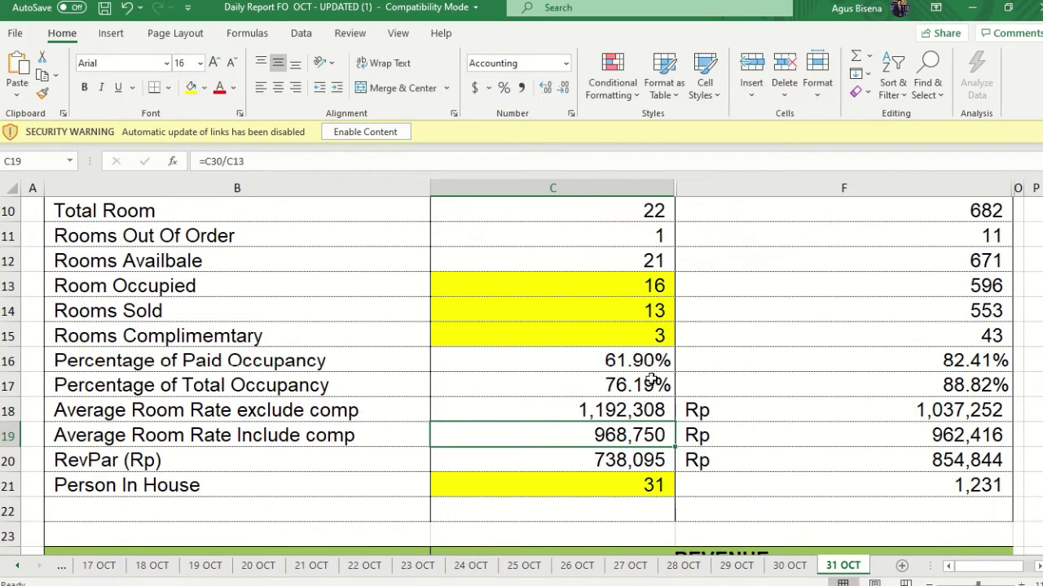
- Compare the two average room rates in C18 and C19, tracing the C19 formula to total room revenue and rooms occupied
left_click(616, 410)
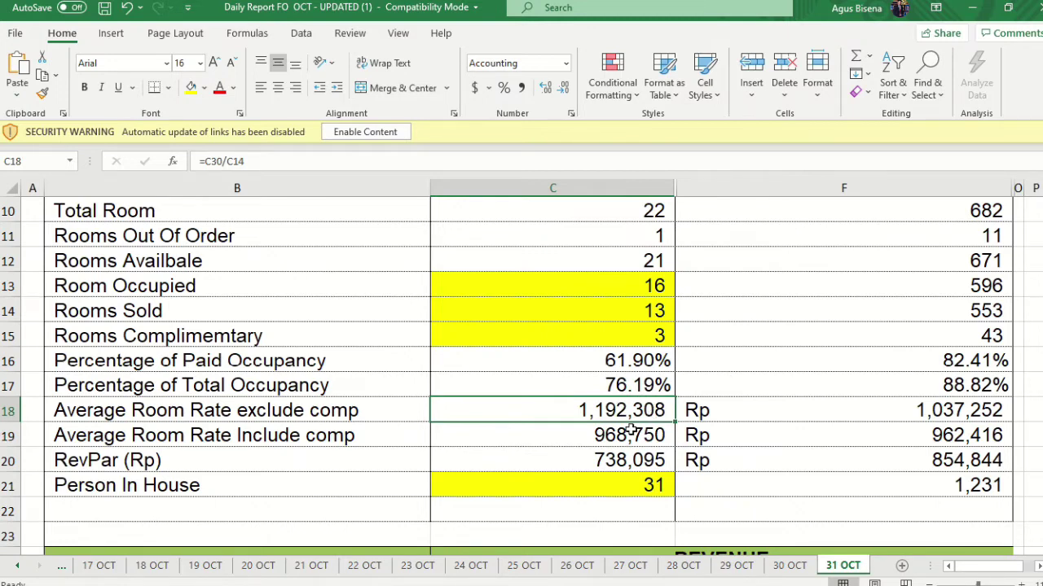
left_click(607, 440)
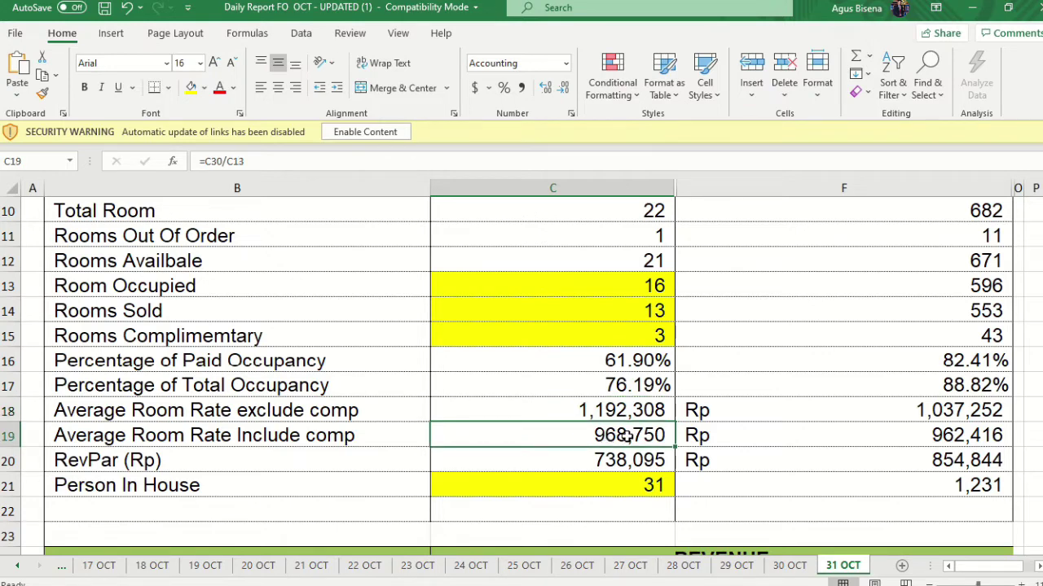
double_click(626, 435)
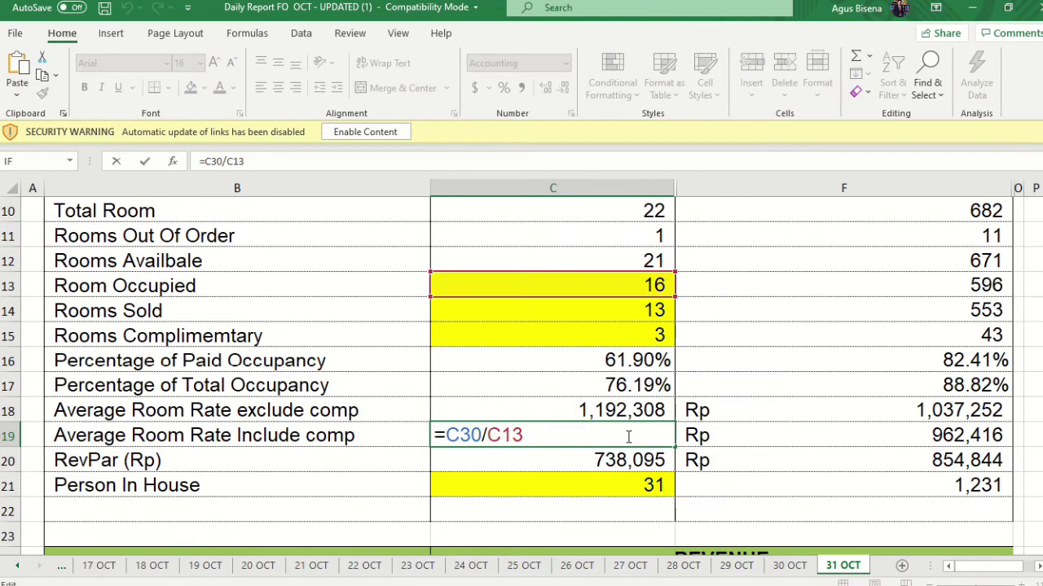
scroll(760, 440, "down", 3)
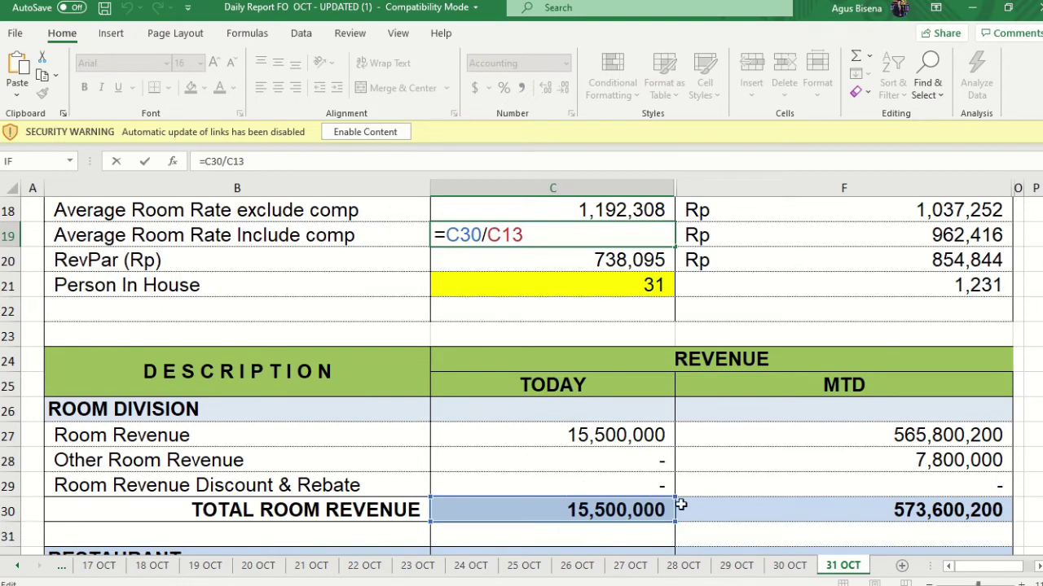
scroll(561, 502, "up", 1)
scroll(561, 501, "up", 2)
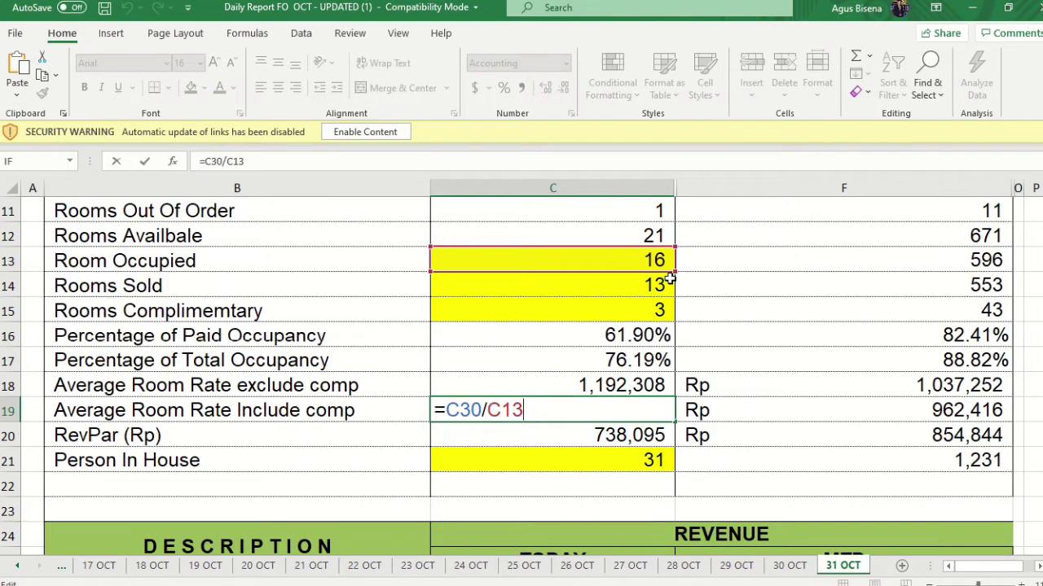
key("Return")
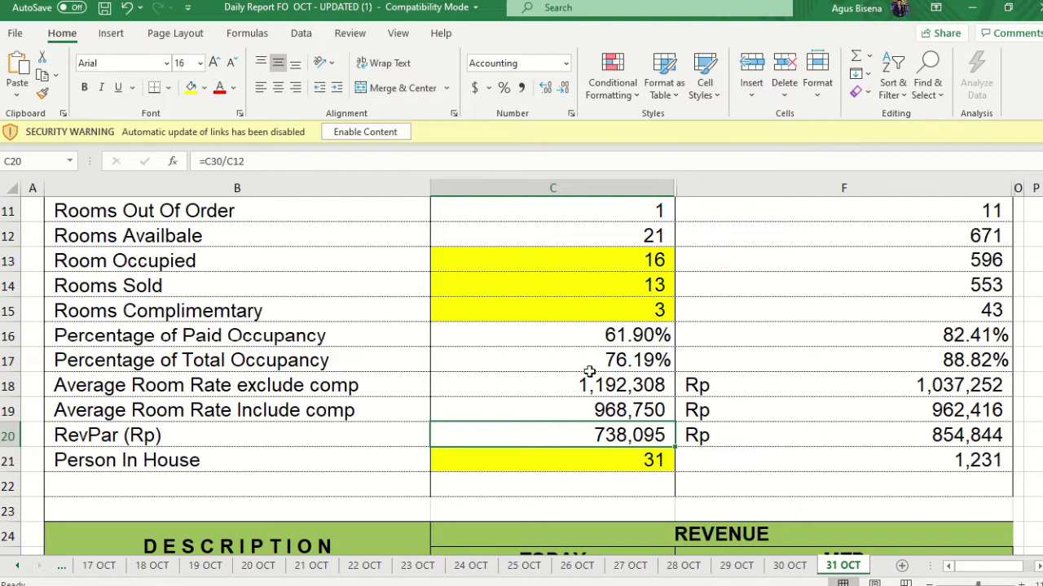
- Examine the RevPar (Rp) label in B20 and its two source cells, available rooms in C12 and total room revenue in C30
double_click(187, 440)
triple_click(188, 440)
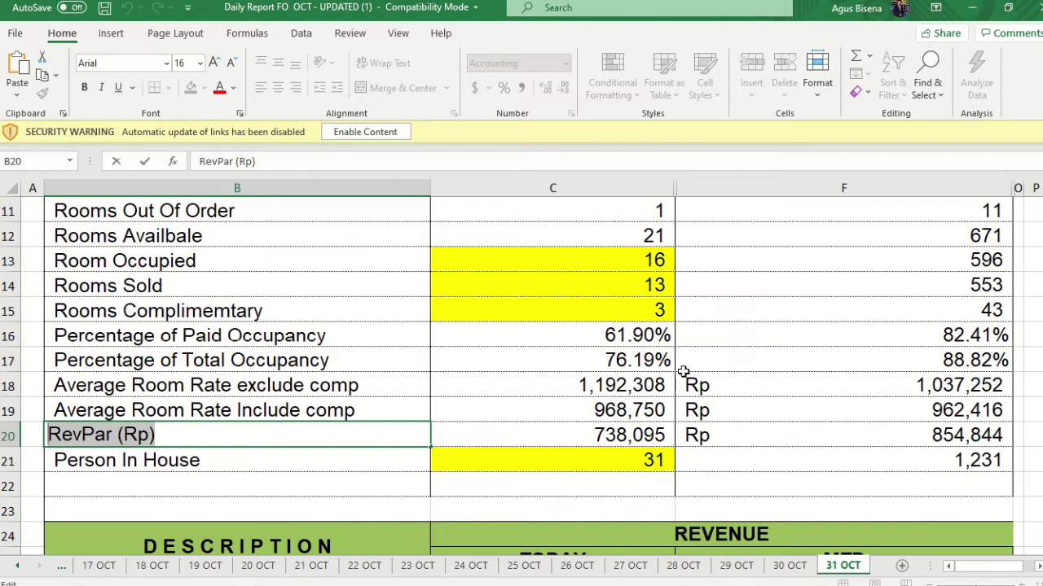
scroll(682, 372, "up", 1)
left_click(634, 257)
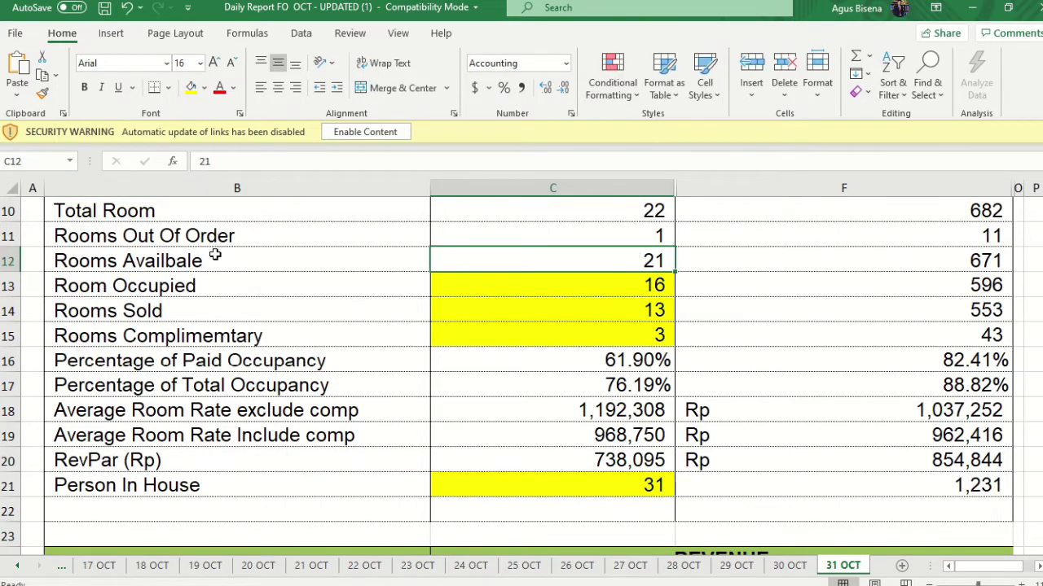
scroll(503, 345, "down", 3)
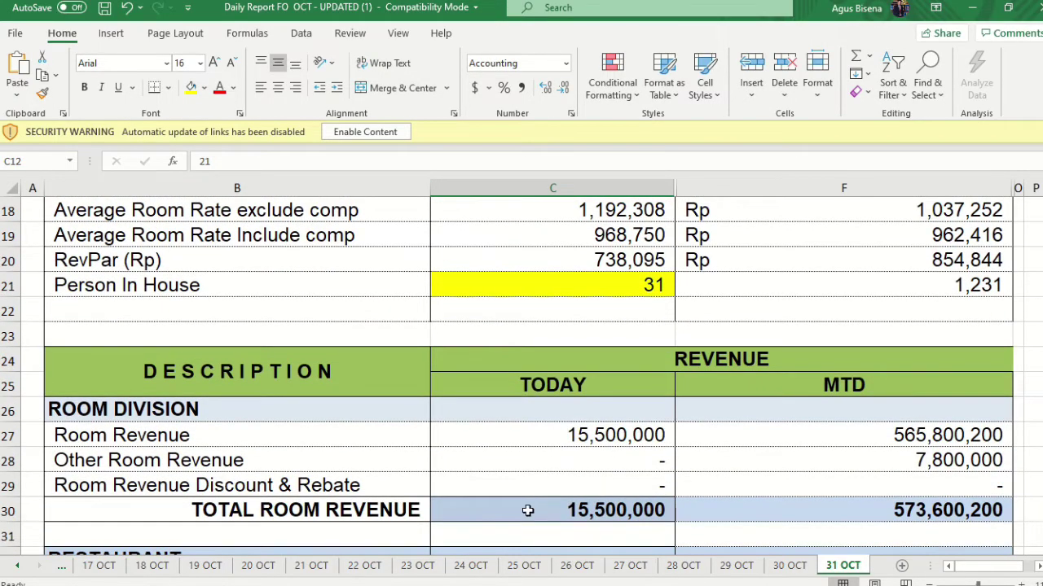
left_click(526, 512)
scroll(606, 389, "up", 1)
scroll(605, 388, "up", 1)
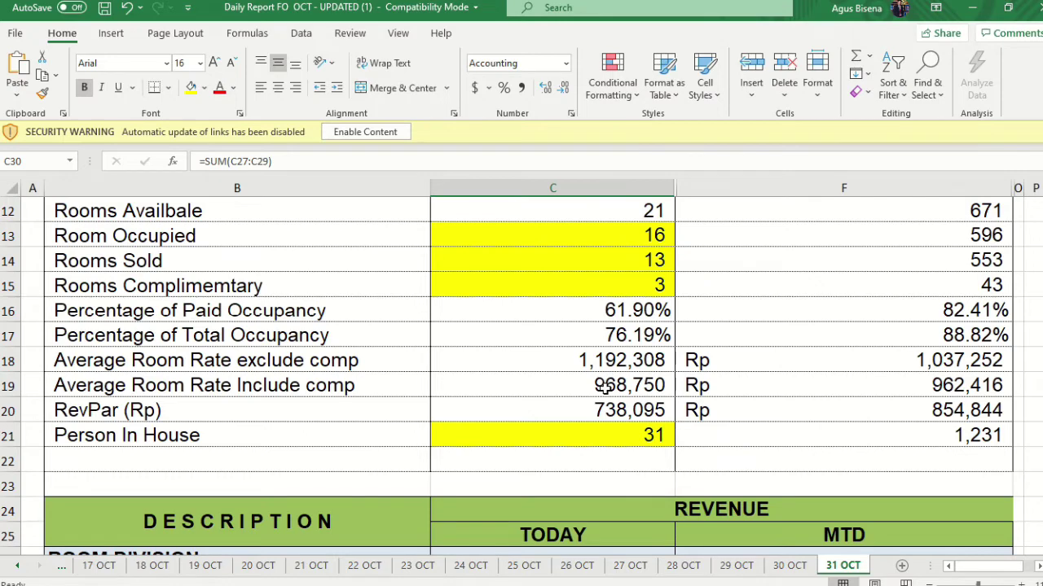
- Examine the TODAY formula of RevPar in C20, tracing both cells it references
left_click(599, 410)
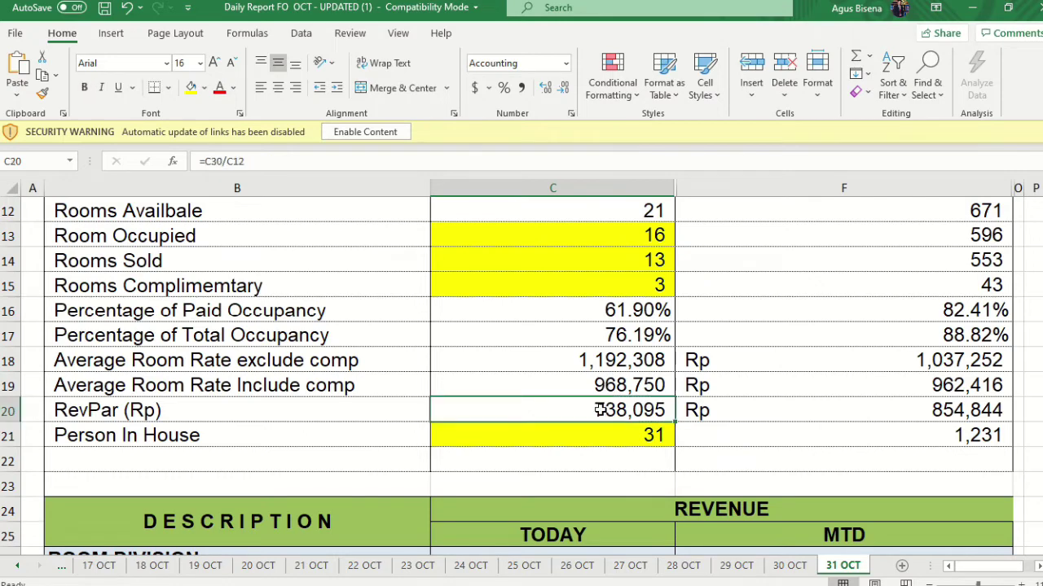
scroll(599, 410, "up", 1)
scroll(599, 410, "down", 2)
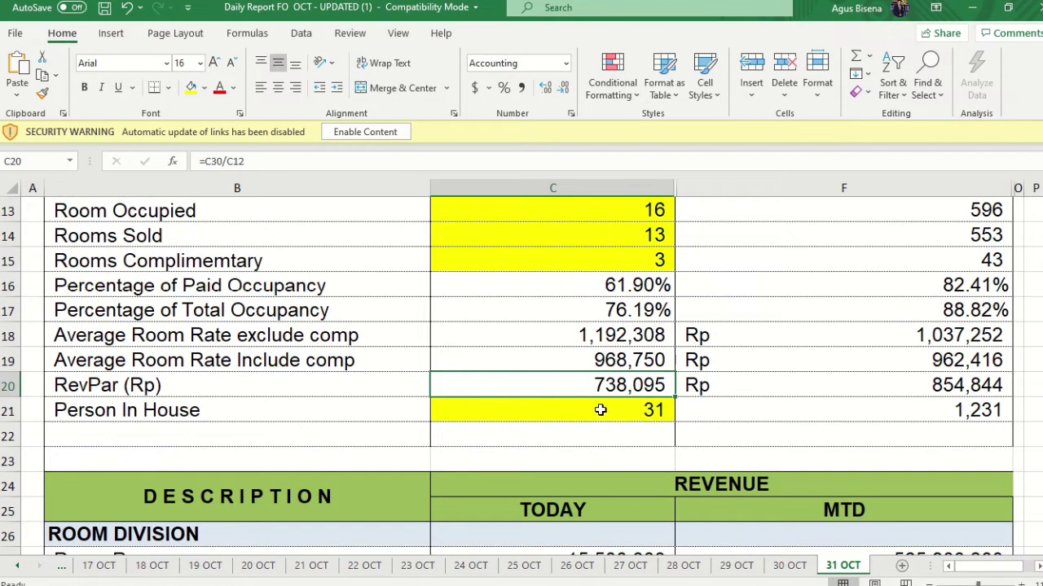
scroll(599, 410, "down", 1)
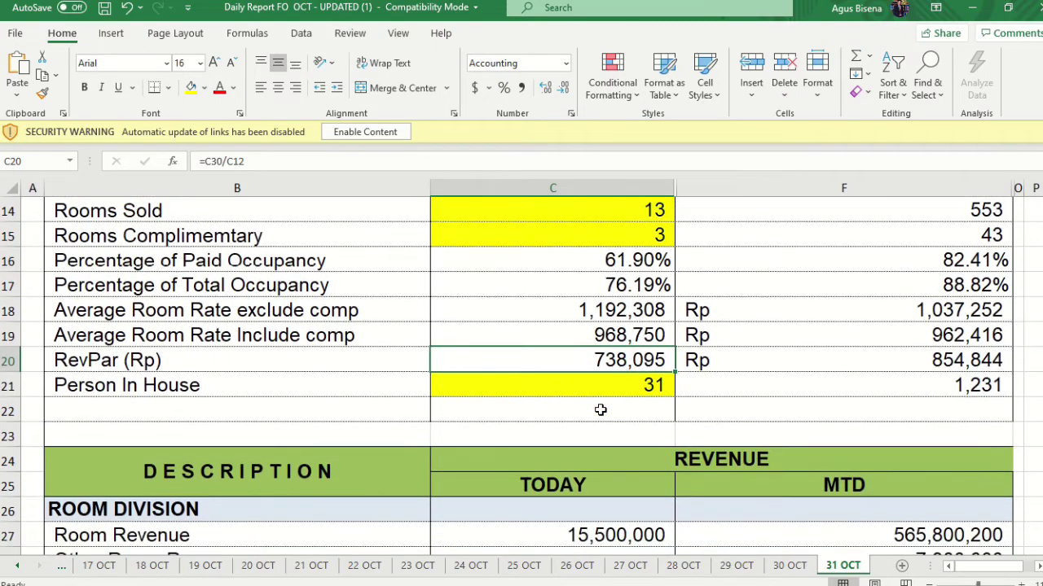
double_click(597, 359)
scroll(589, 451, "down", 3)
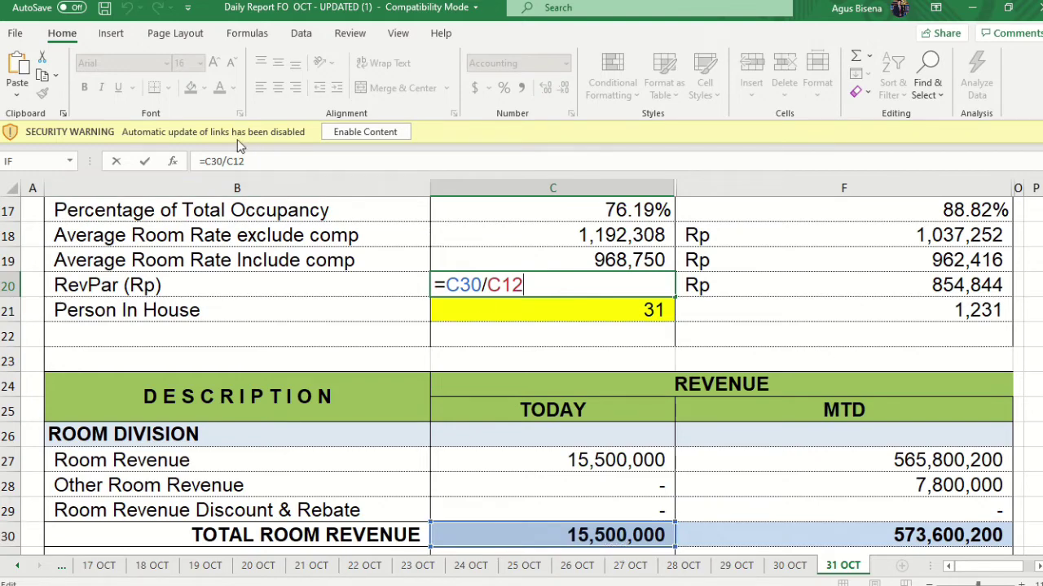
scroll(571, 376, "up", 3)
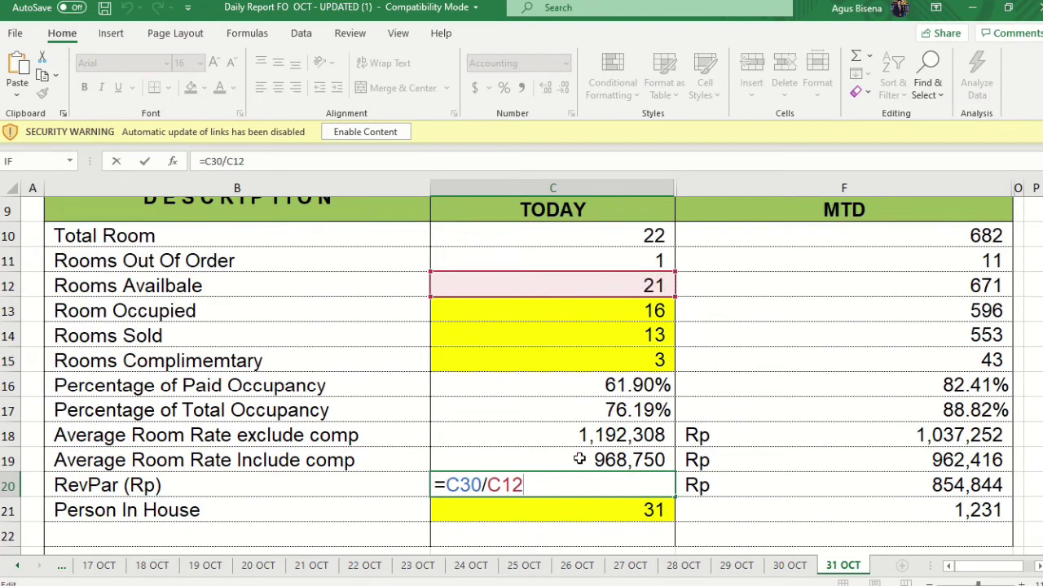
key("Return")
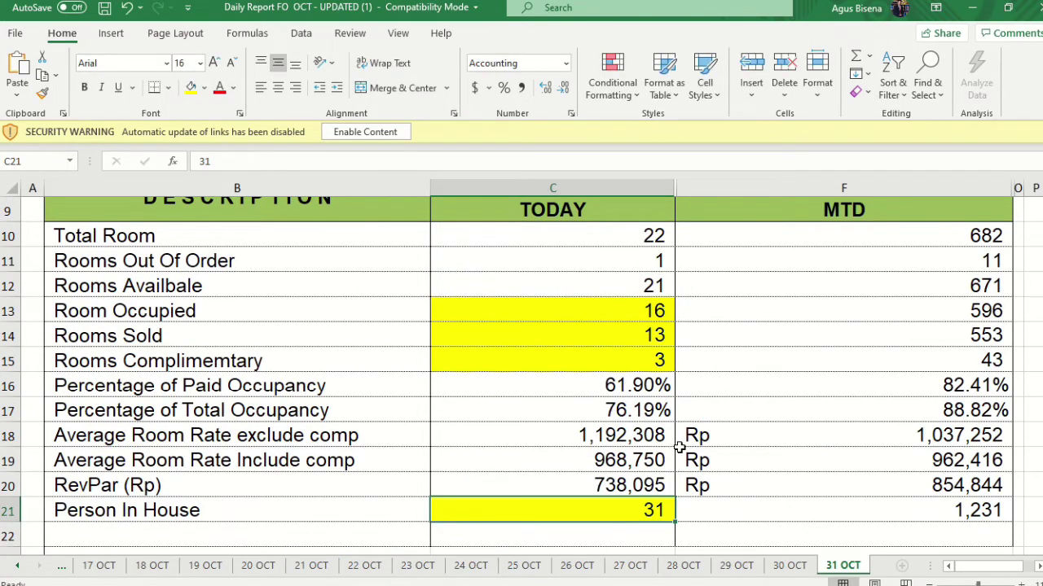
- Examine the Person In House label in B21 and its MTD formula in F21
scroll(744, 442, "down", 3)
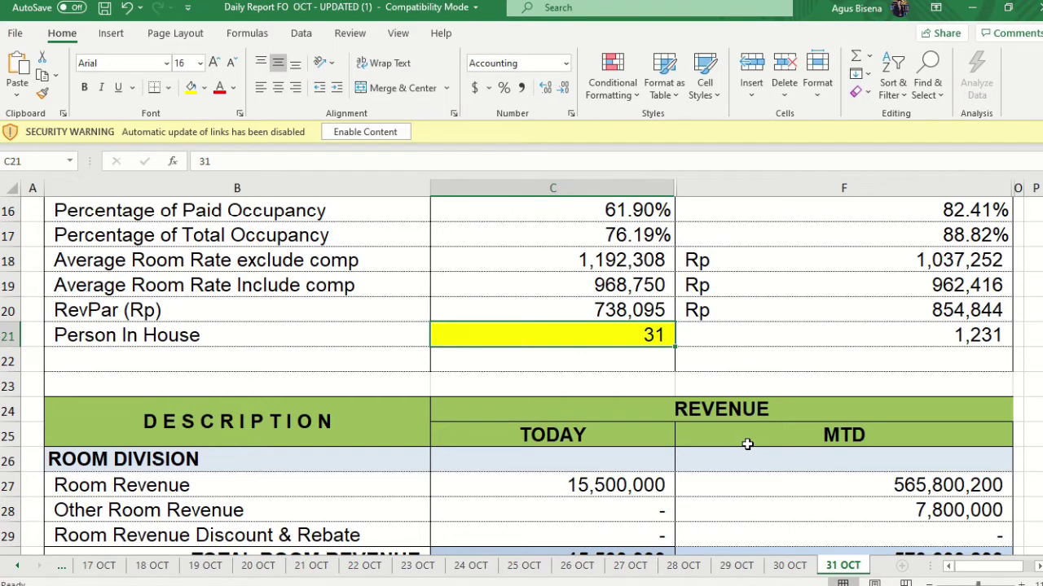
double_click(215, 335)
left_click_drag(195, 335, 50, 335)
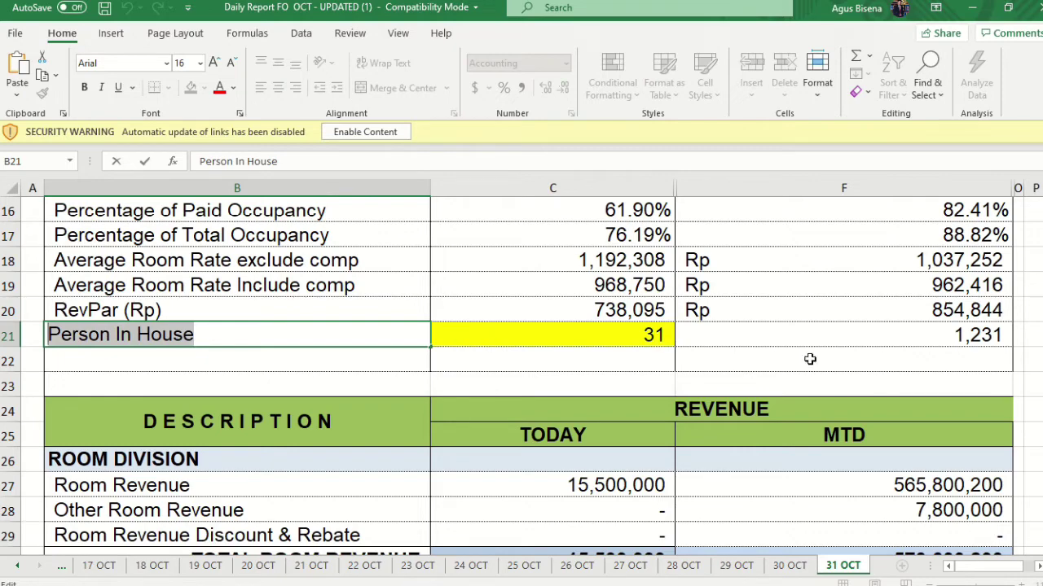
left_click(892, 338)
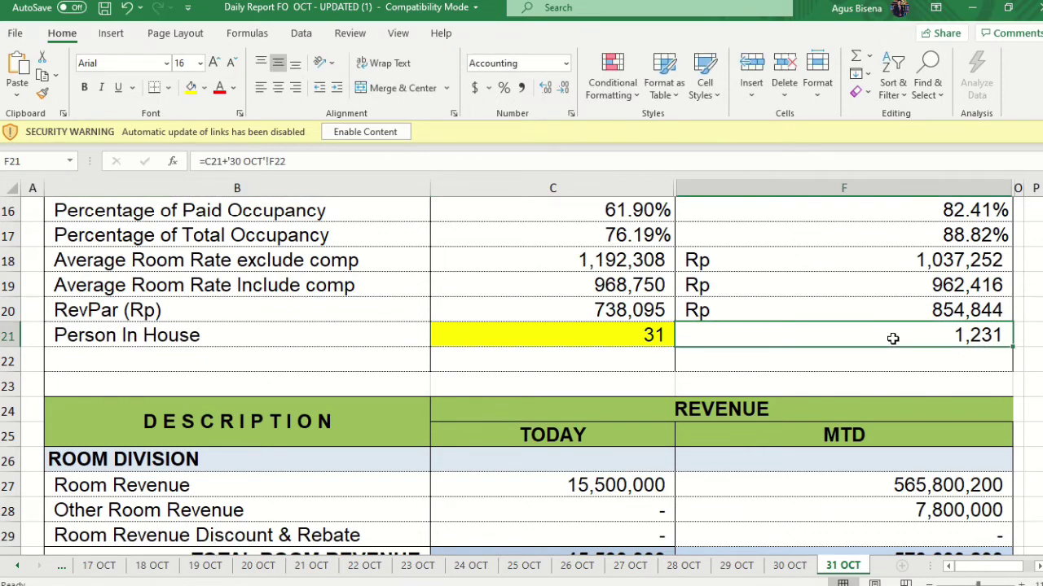
- Review the statistics table, the Room Revenue label in B27 and its TODAY entry in C27
scroll(893, 338, "up", 3)
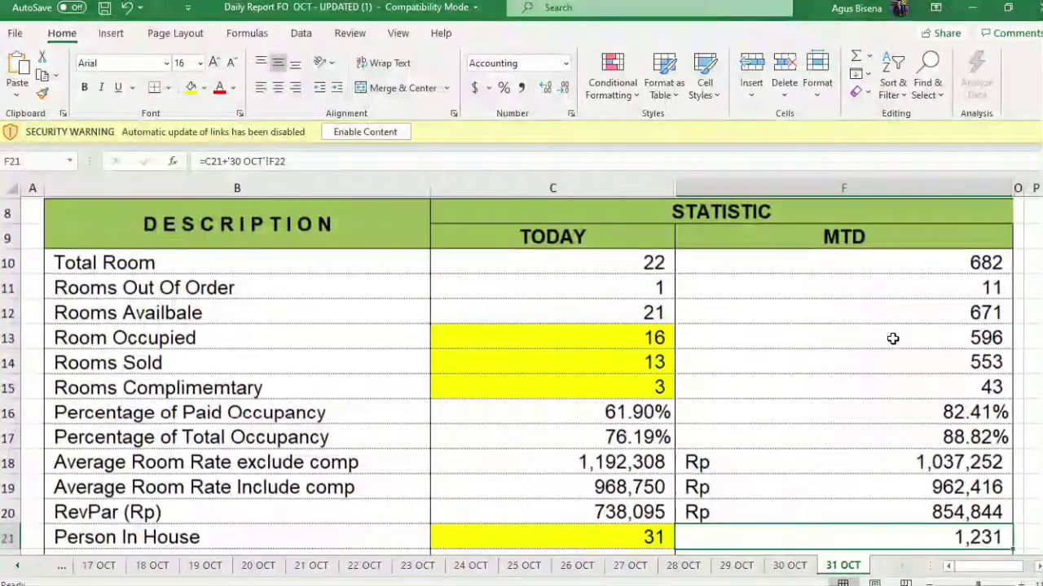
scroll(893, 338, "down", 3)
scroll(892, 338, "down", 2)
scroll(892, 338, "down", 1)
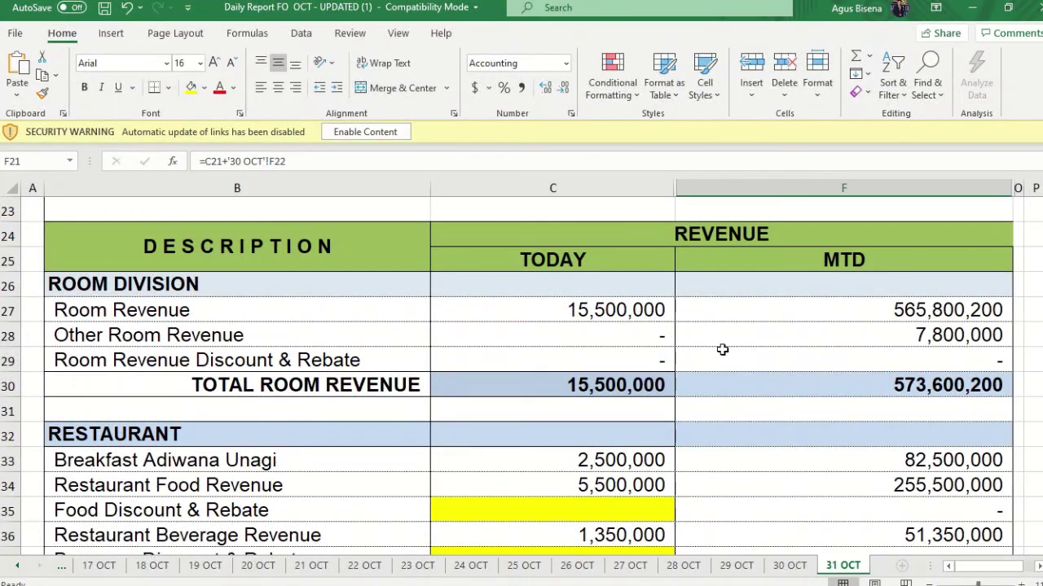
left_click(208, 312)
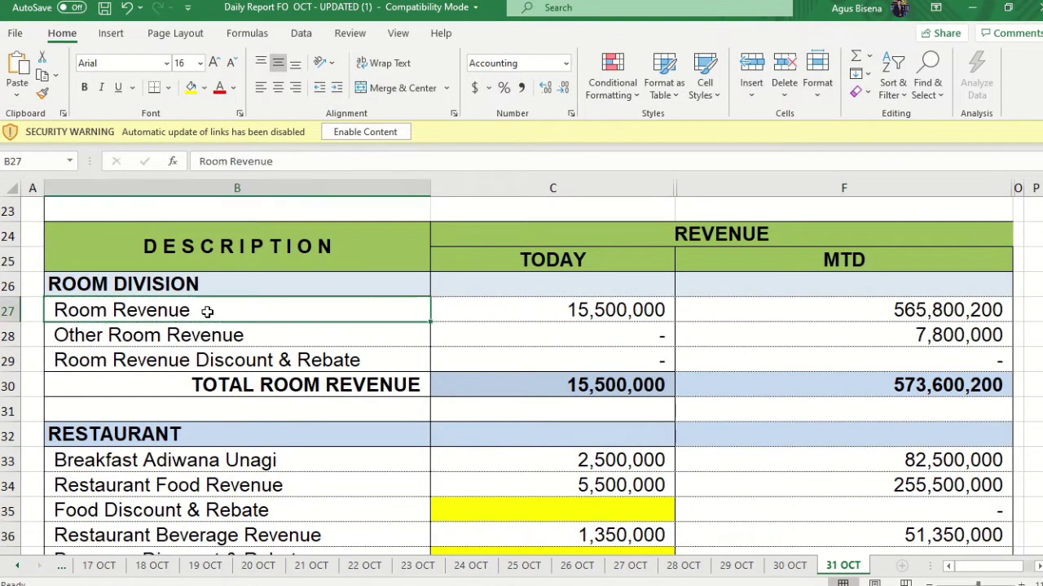
double_click(220, 311)
left_click_drag(221, 312, 25, 310)
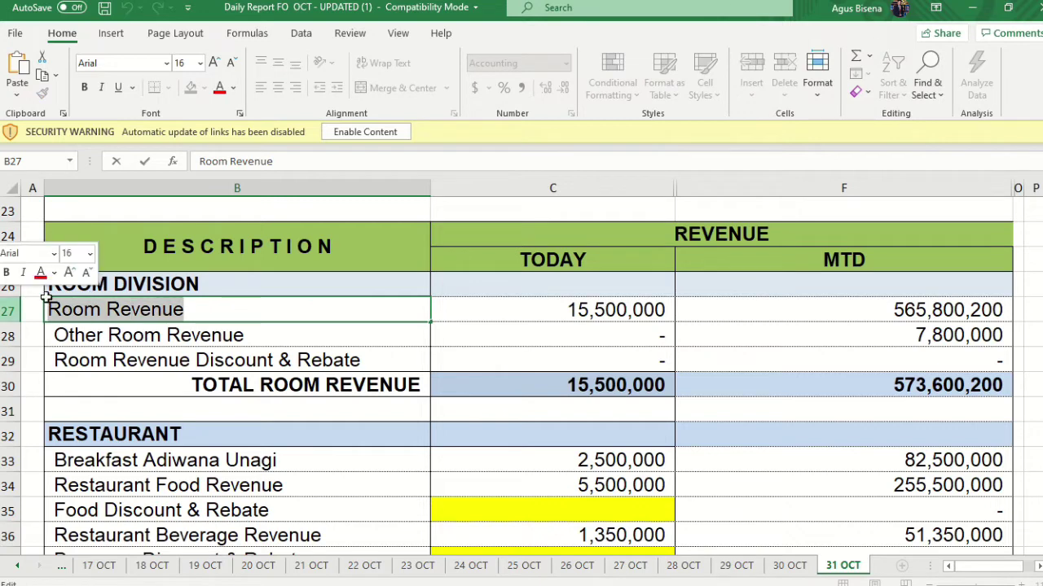
left_click(545, 316)
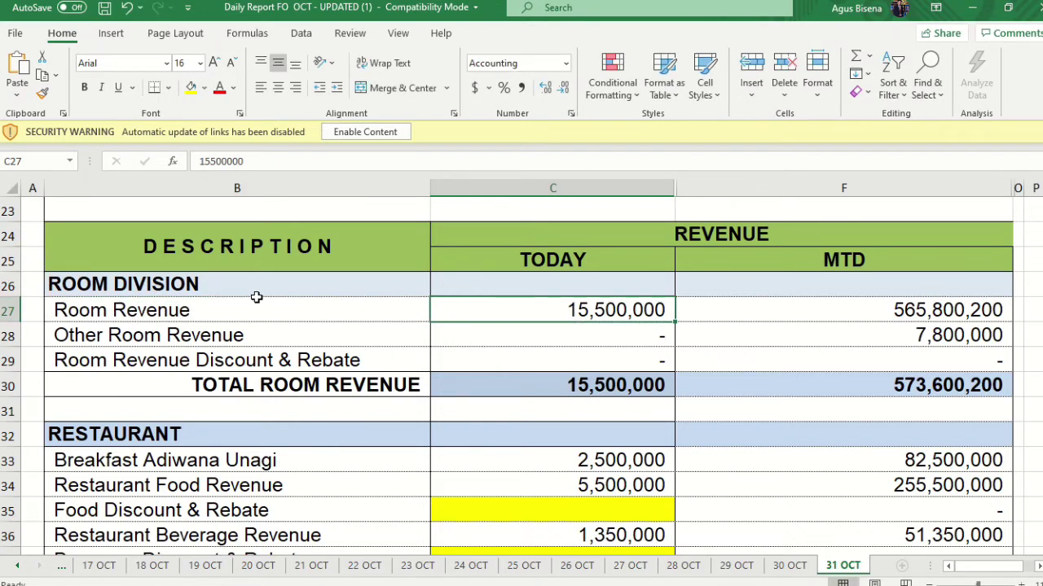
- Highlight the Other Room Revenue label in B28 for review, leaving its text unedited
double_click(232, 337)
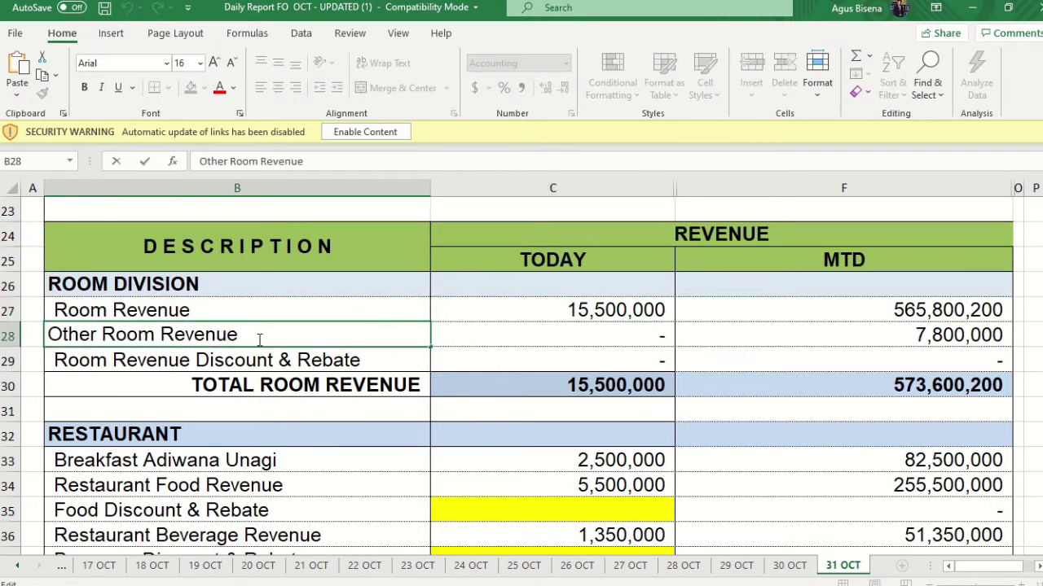
left_click_drag(242, 336, 24, 336)
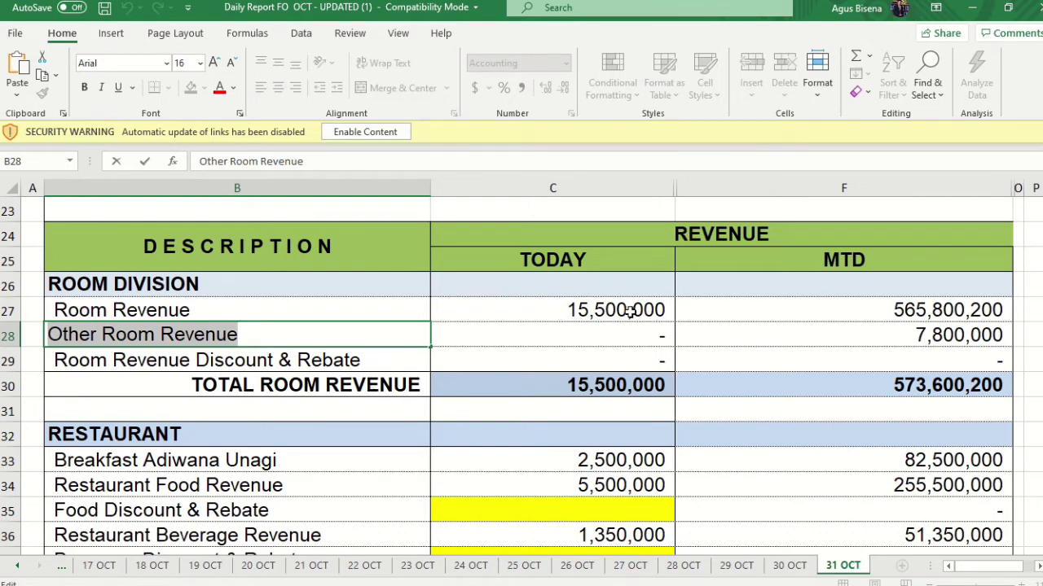
scroll(629, 310, "up", 2)
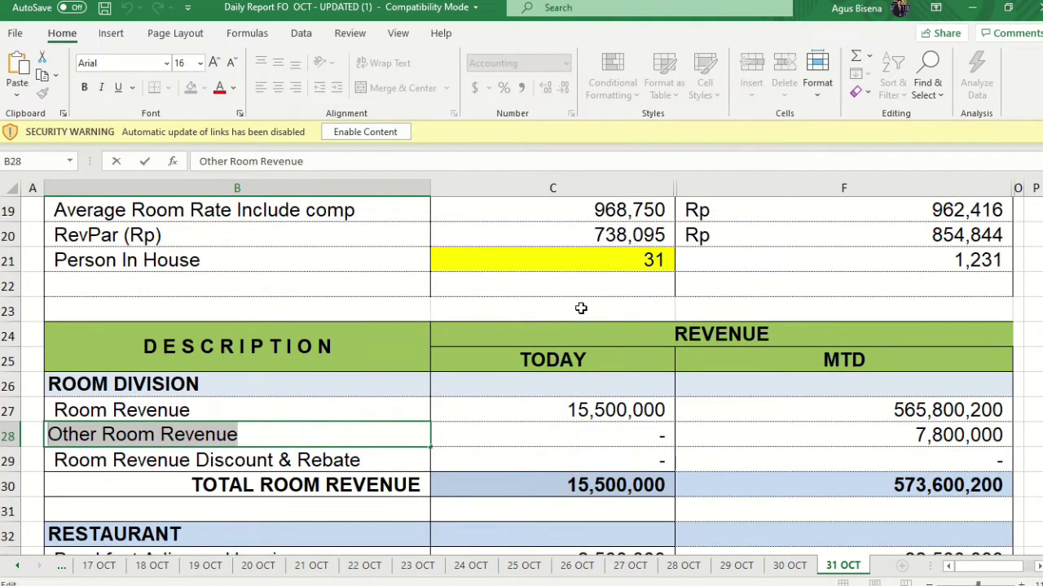
left_click(580, 308)
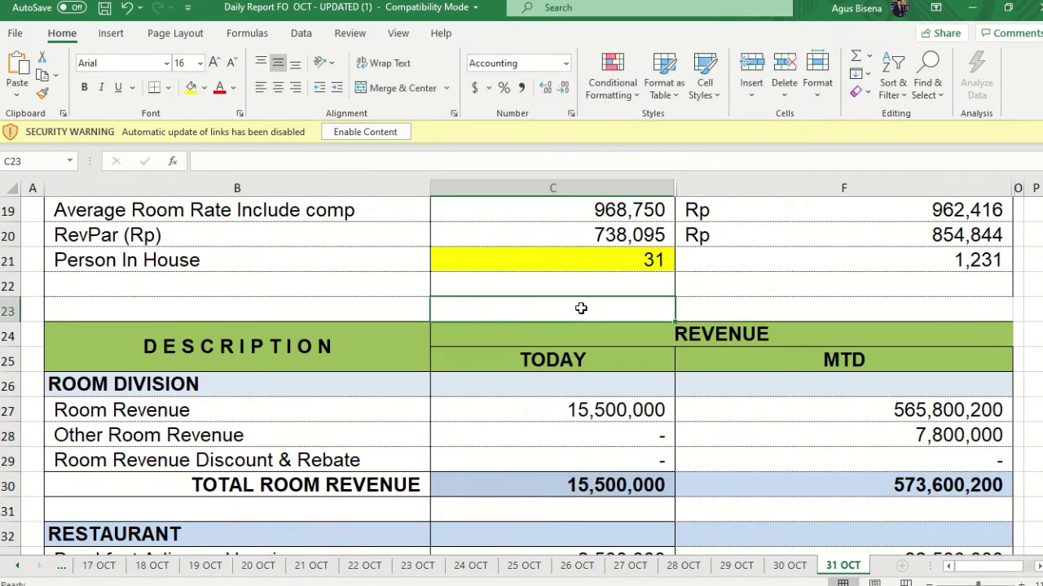
- Calculate an example amount without the 21% charge in C23 using the formula =1500000/1.21
type("=1")
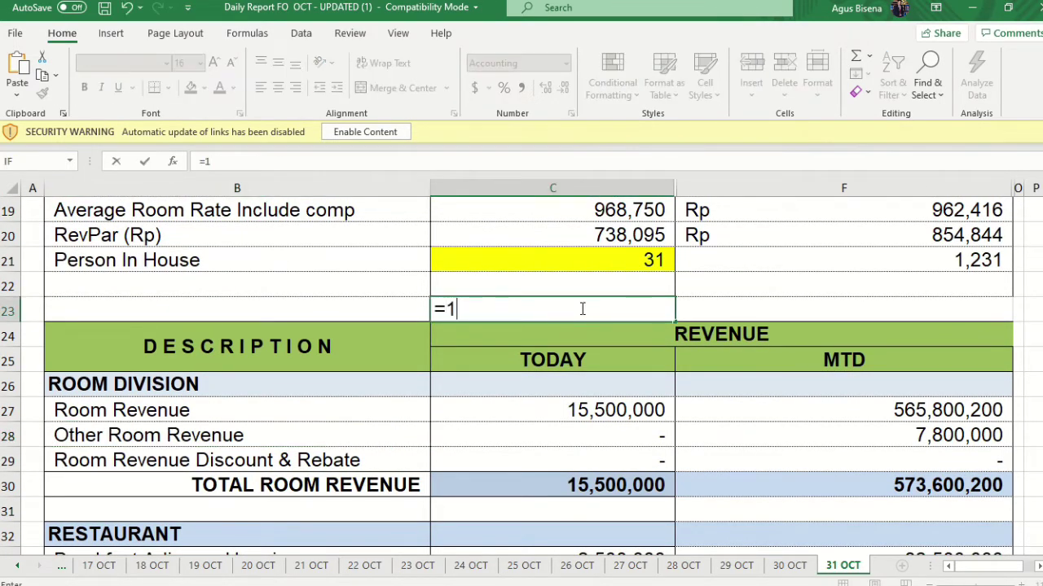
type("500000")
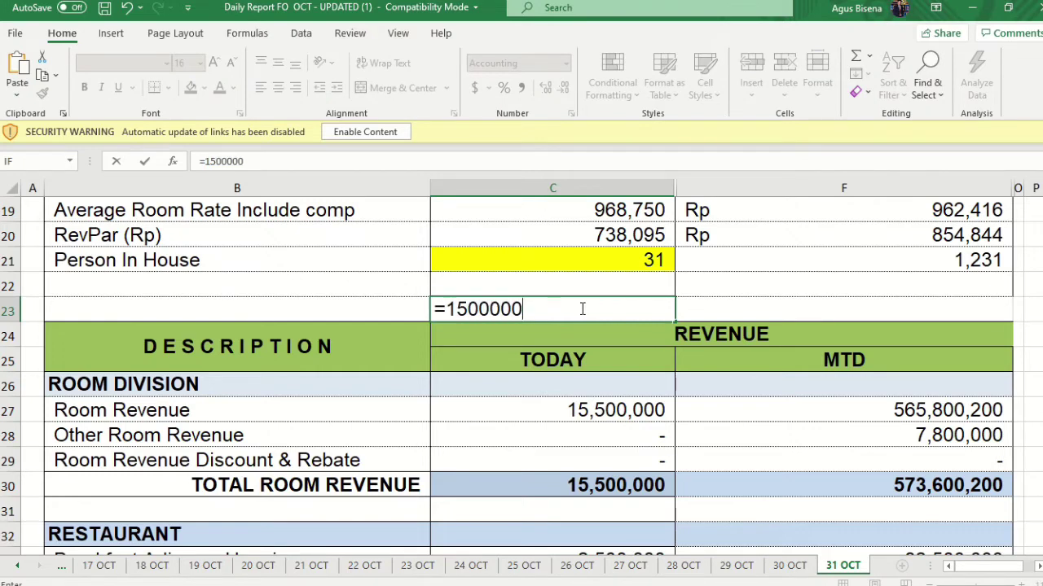
type("/1.21")
key("Return")
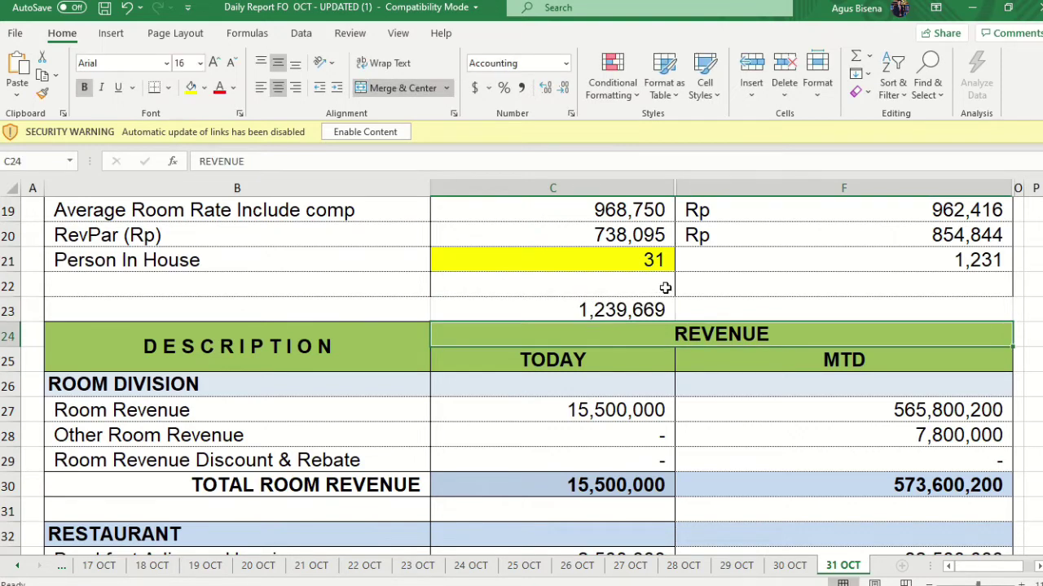
left_click(603, 304)
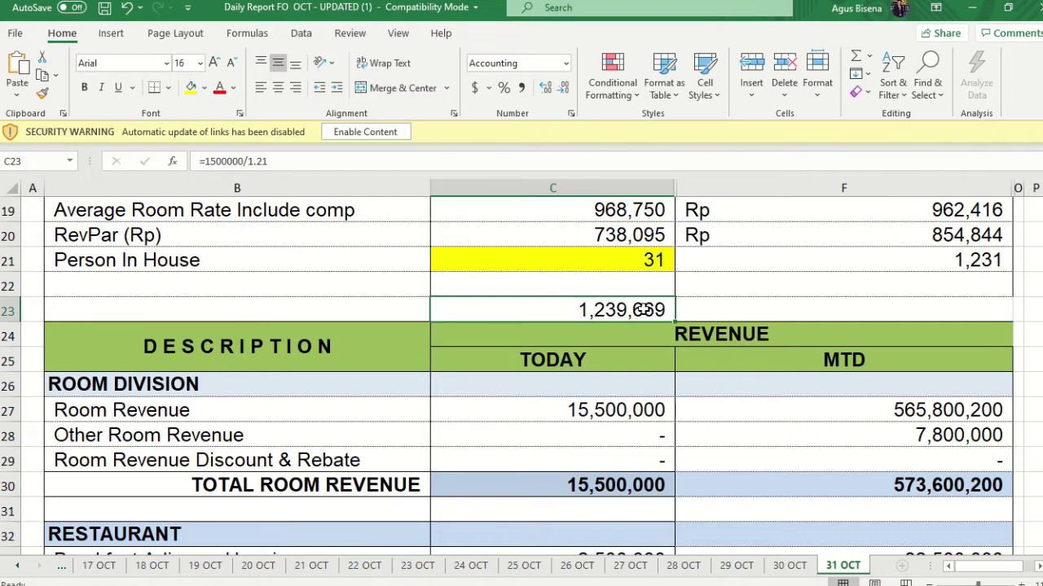
- Subtract 150000 from C23 with the formula =C23-150000 in F23 and fill that cell yellow
left_click(711, 302)
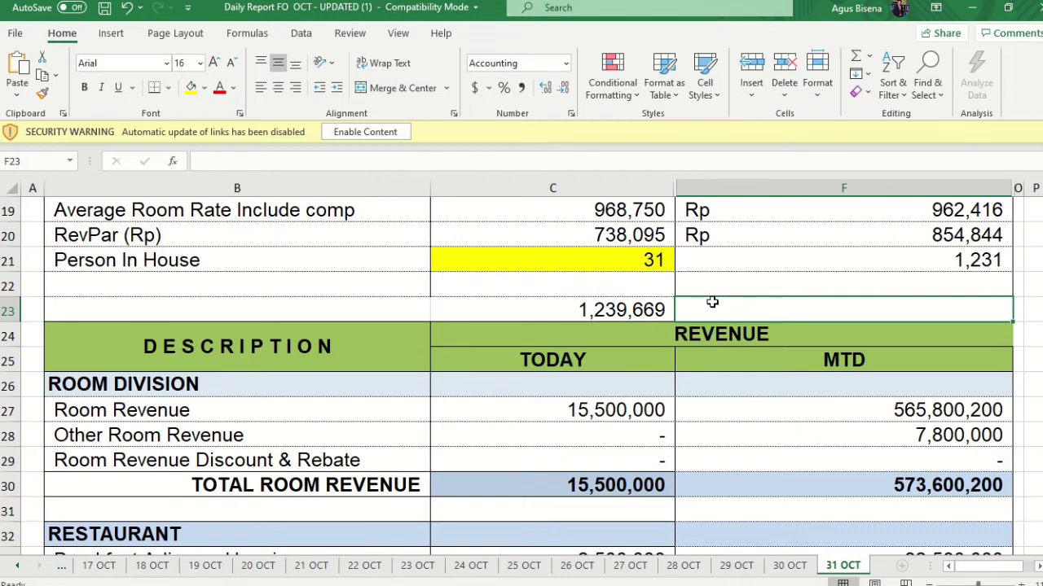
type("=")
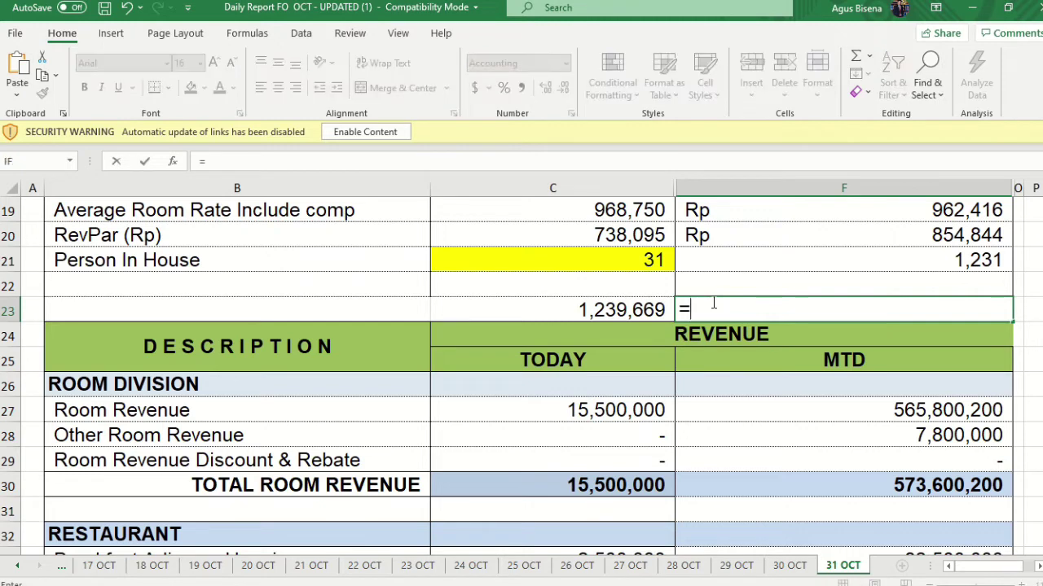
left_click(622, 310)
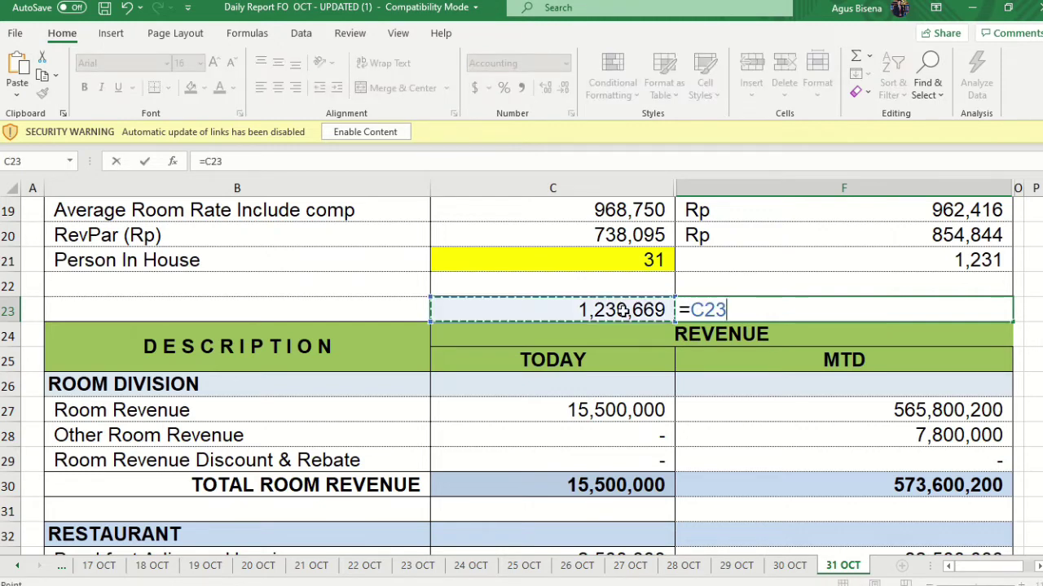
type("-150000")
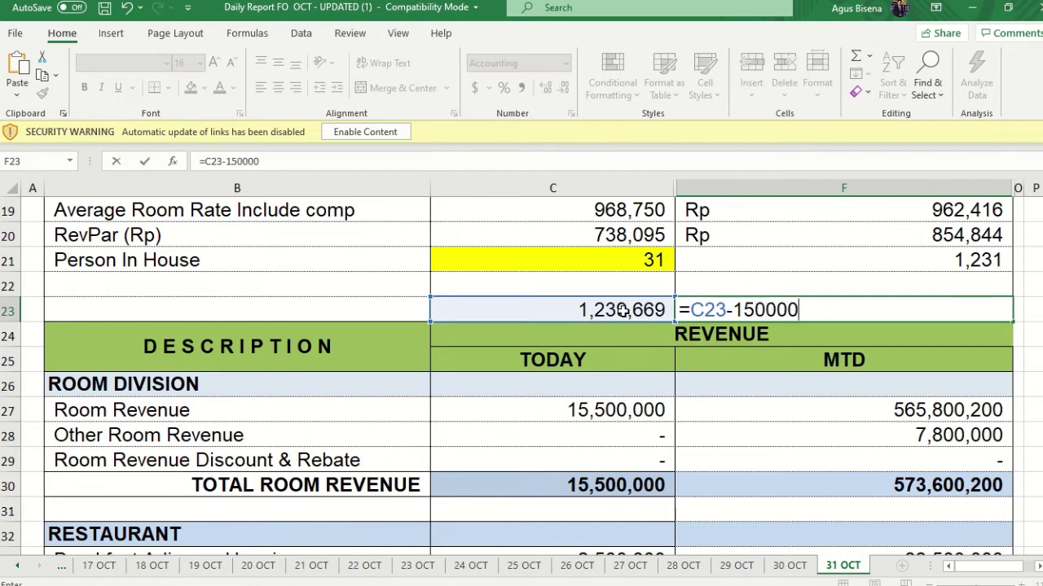
key("Return")
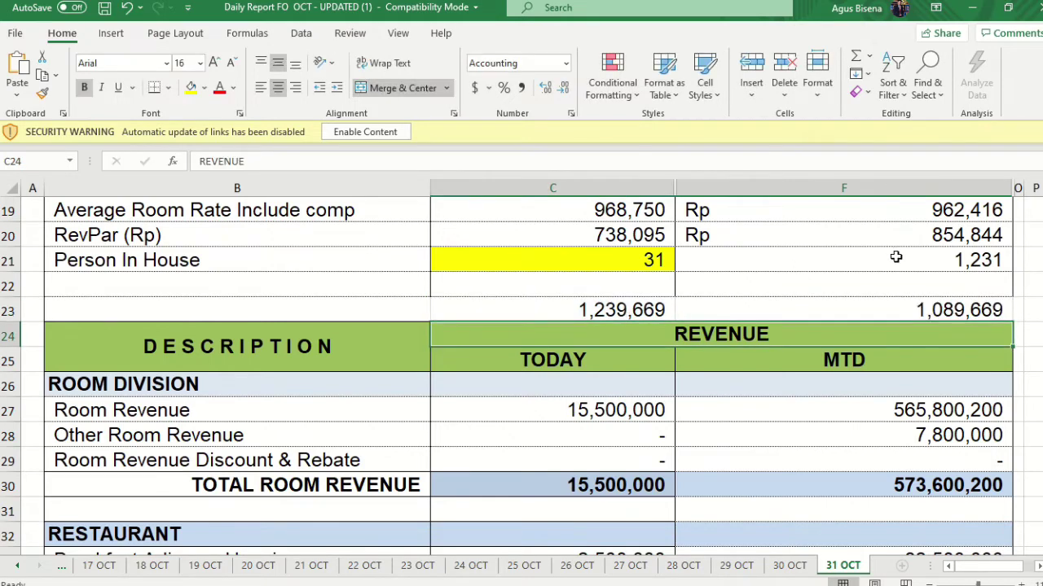
left_click(909, 302)
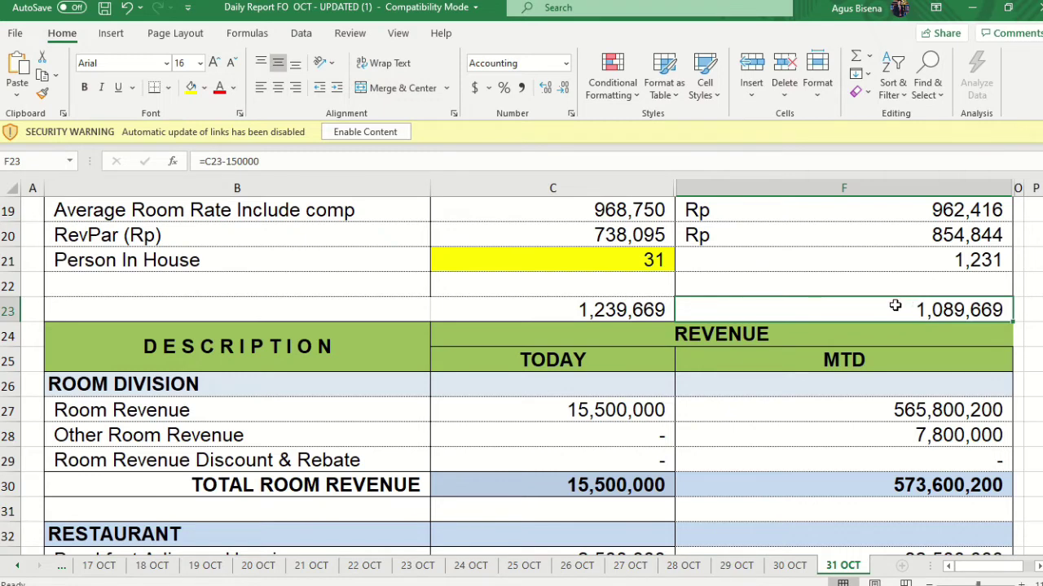
left_click(190, 88)
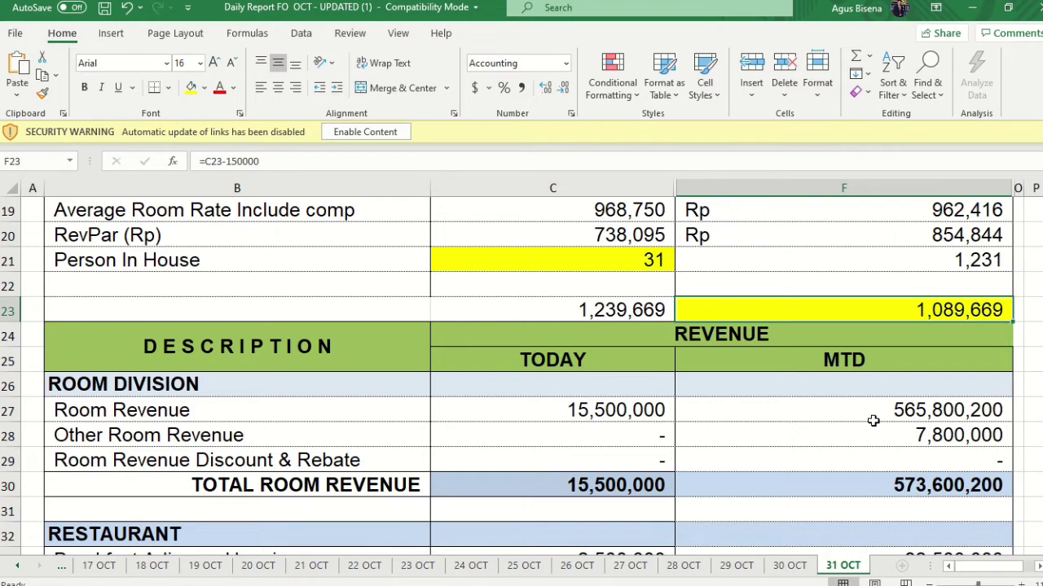
- Undo the yellow fill in F23 and the example formulas in F23 and C23
key("ctrl+z")
key("ctrl+z")
key("ctrl+z")
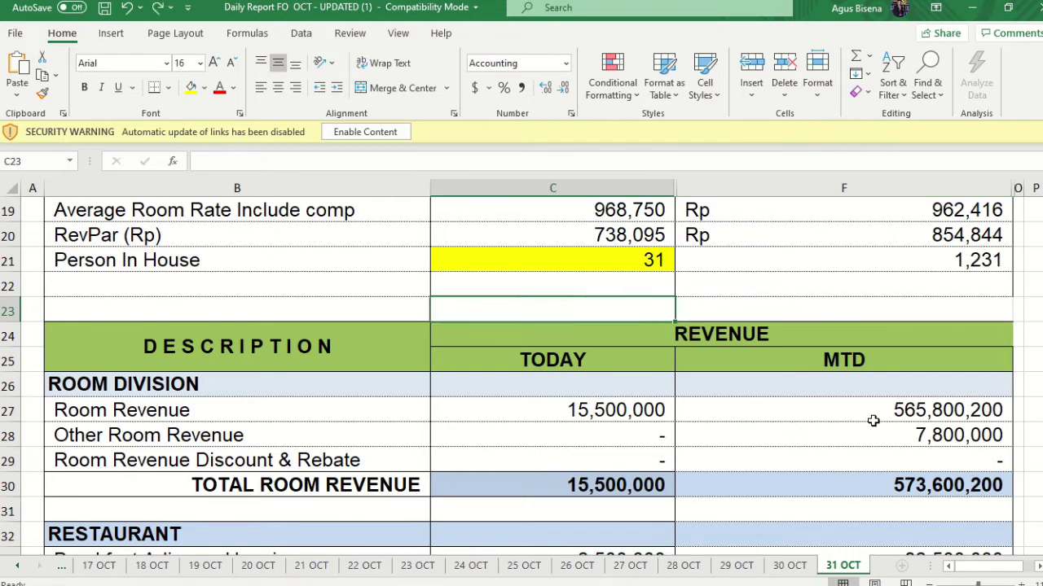
- Examine the Room Revenue entries in C27 and F27 and the MTD Total Room Revenue formula in F30
scroll(872, 420, "down", 1)
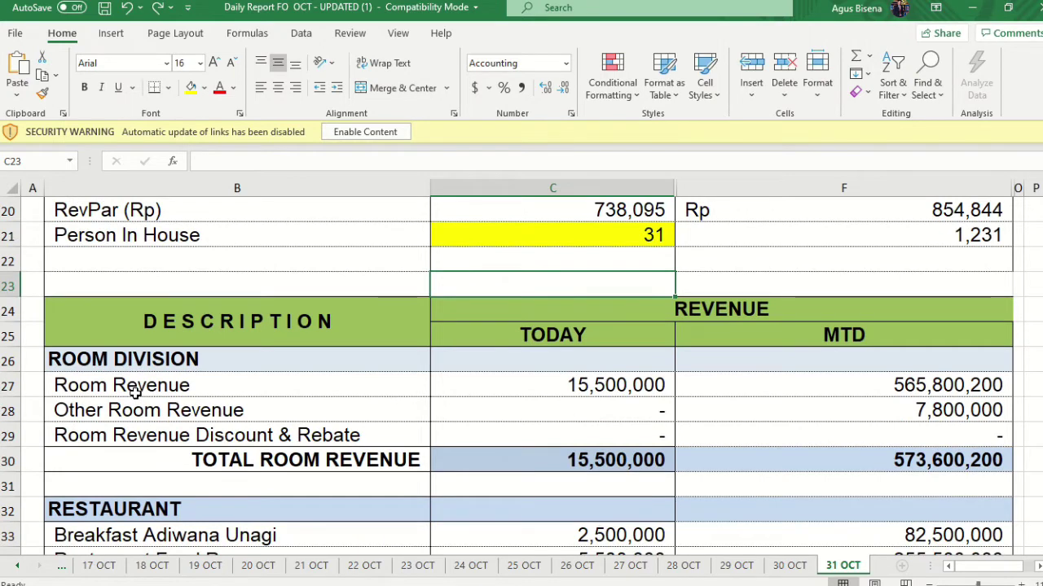
left_click(589, 374)
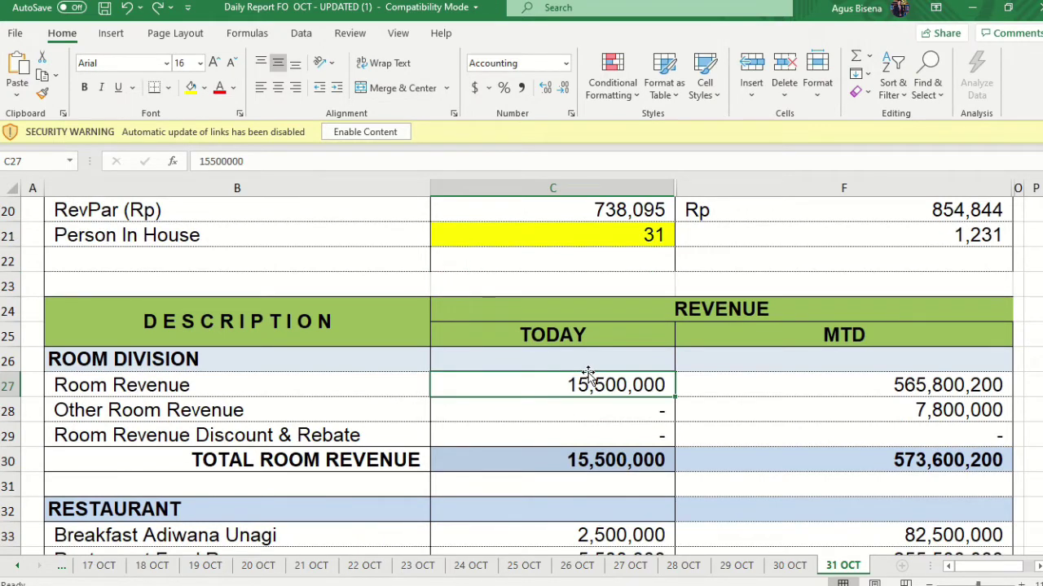
left_click(865, 377)
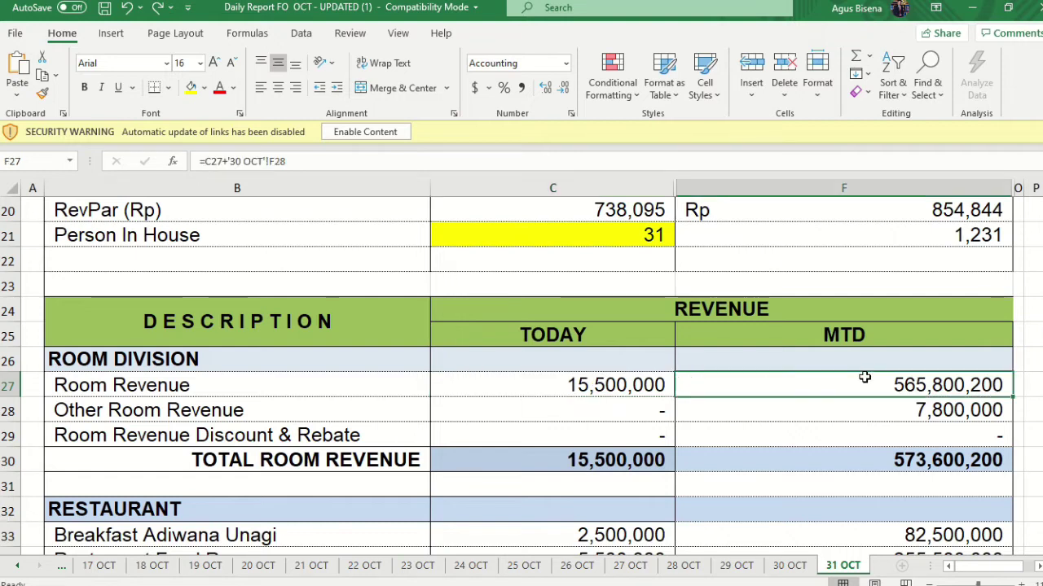
left_click(889, 455)
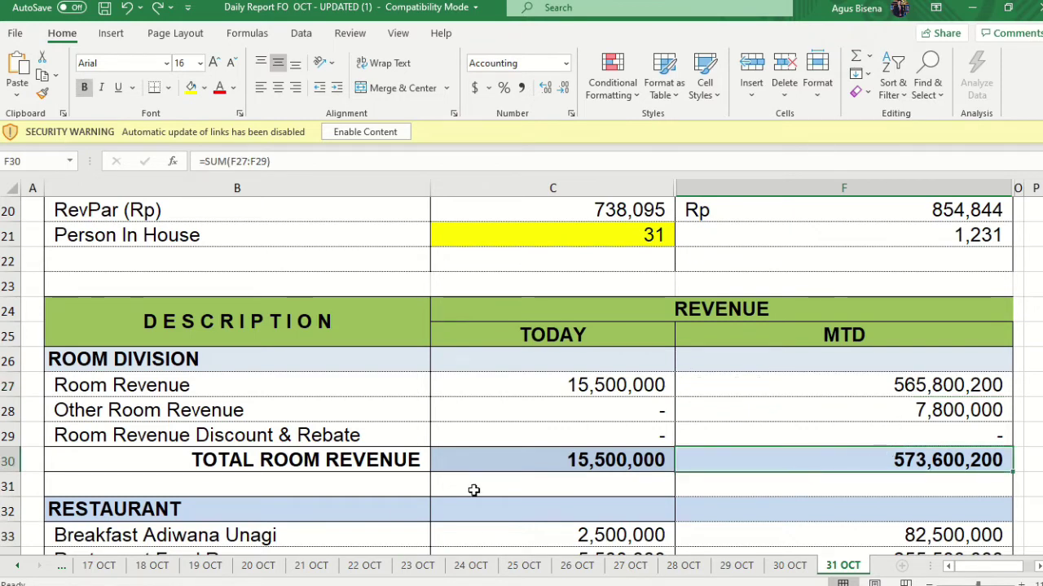
- Review the restaurant section's TODAY entries for breakfast in C33, food revenue in C34 and beverage revenue in C36
scroll(400, 511, "down", 1)
scroll(400, 511, "down", 1)
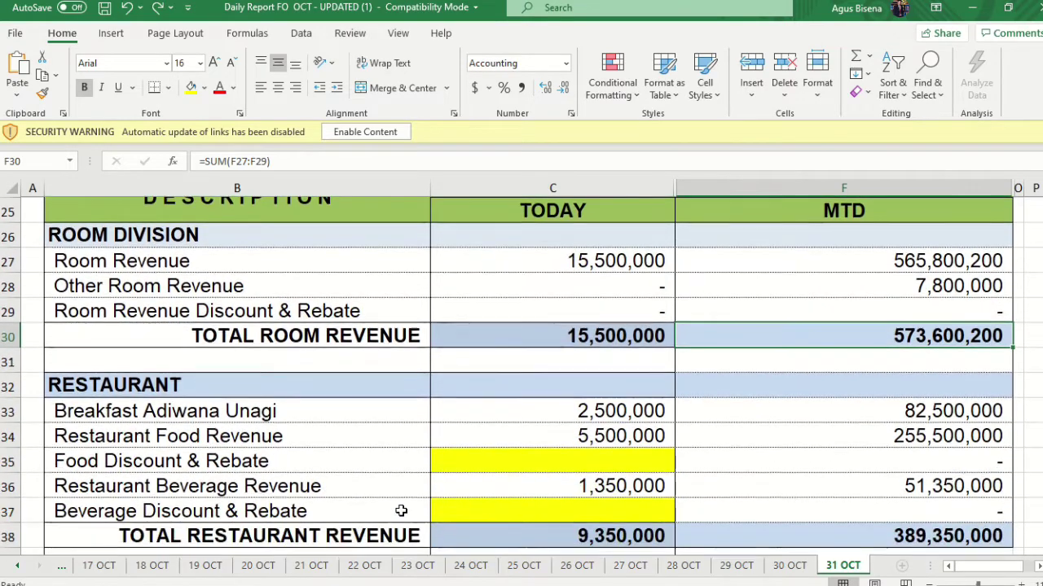
left_click(532, 412)
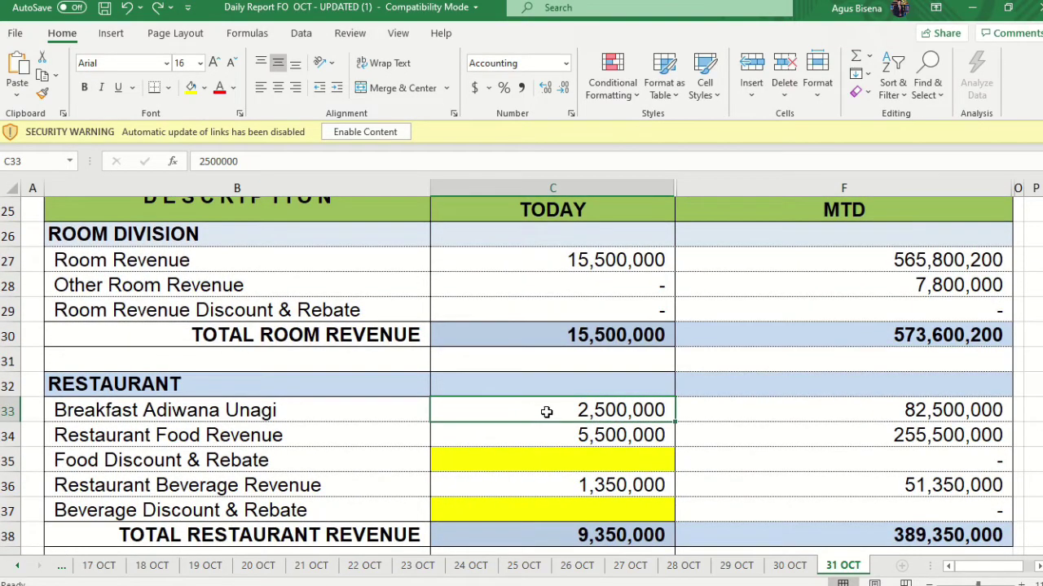
left_click(536, 435)
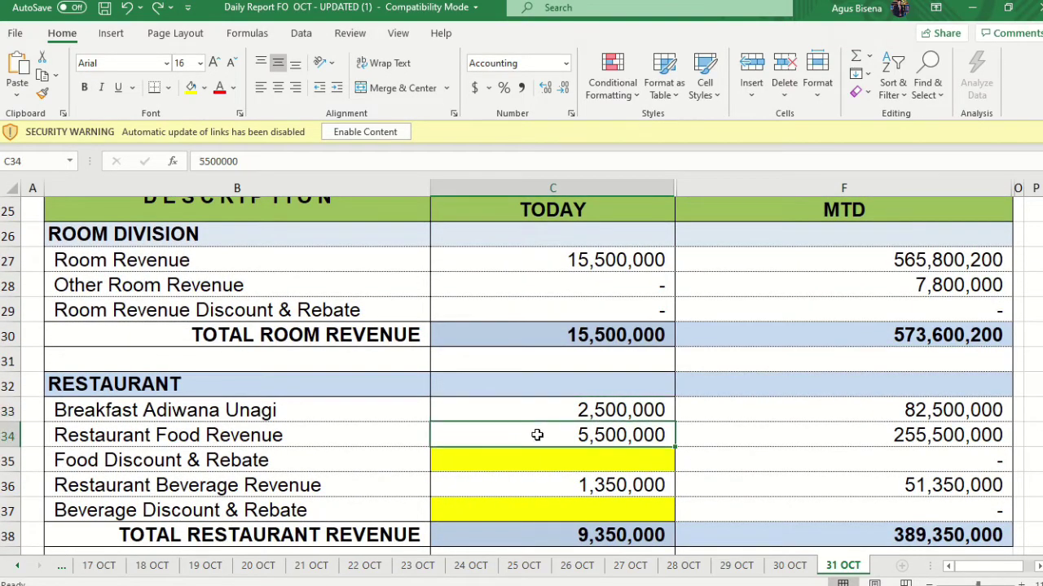
left_click(546, 486)
- Examine the Total Restaurant Revenue formulas for TODAY in C38 and MTD in F38
scroll(544, 486, "down", 1)
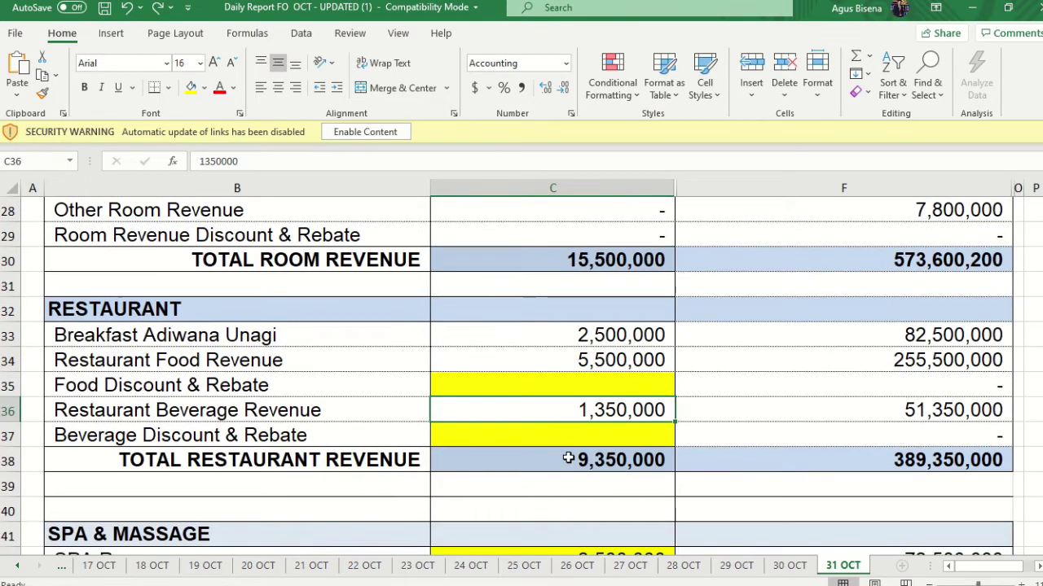
left_click(571, 454)
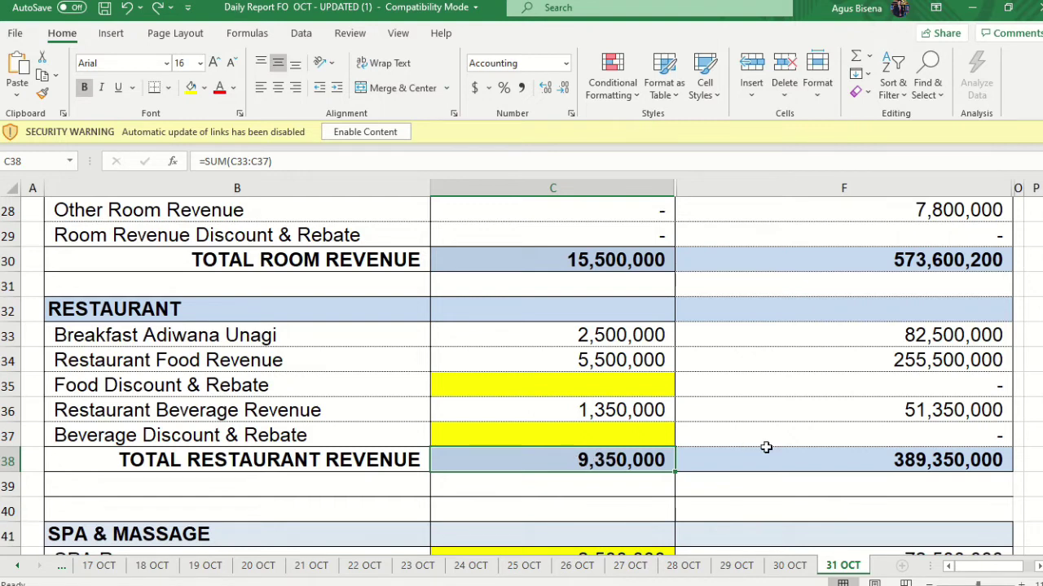
left_click(880, 466)
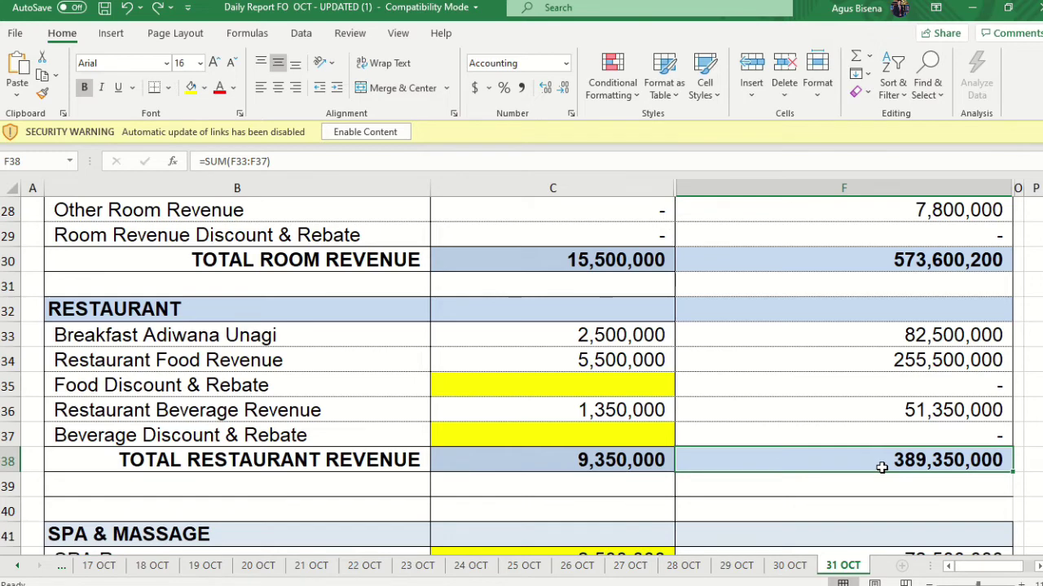
scroll(806, 461, "down", 1)
scroll(806, 461, "up", 1)
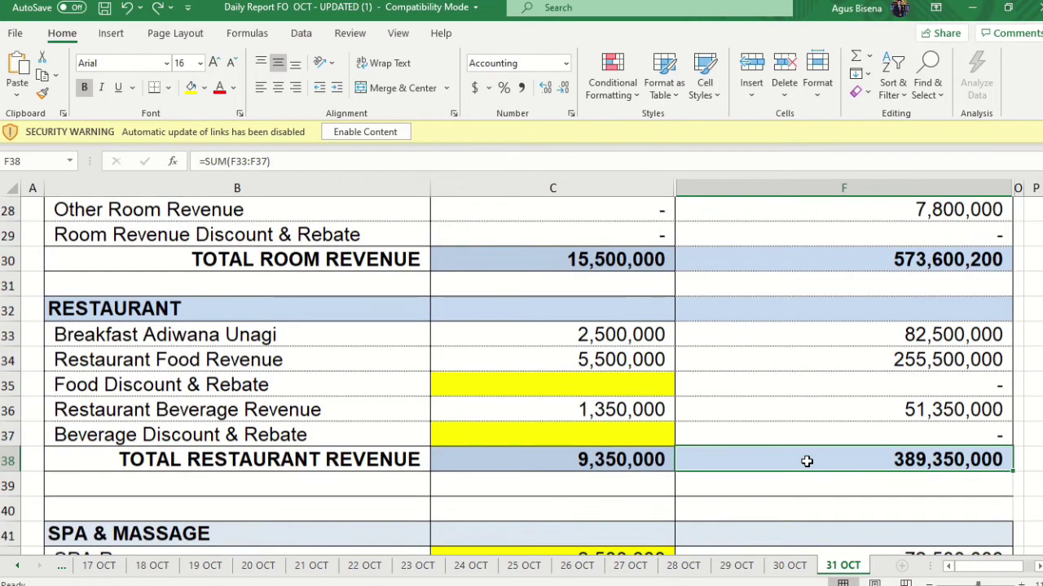
scroll(806, 461, "up", 1)
scroll(806, 461, "up", 1)
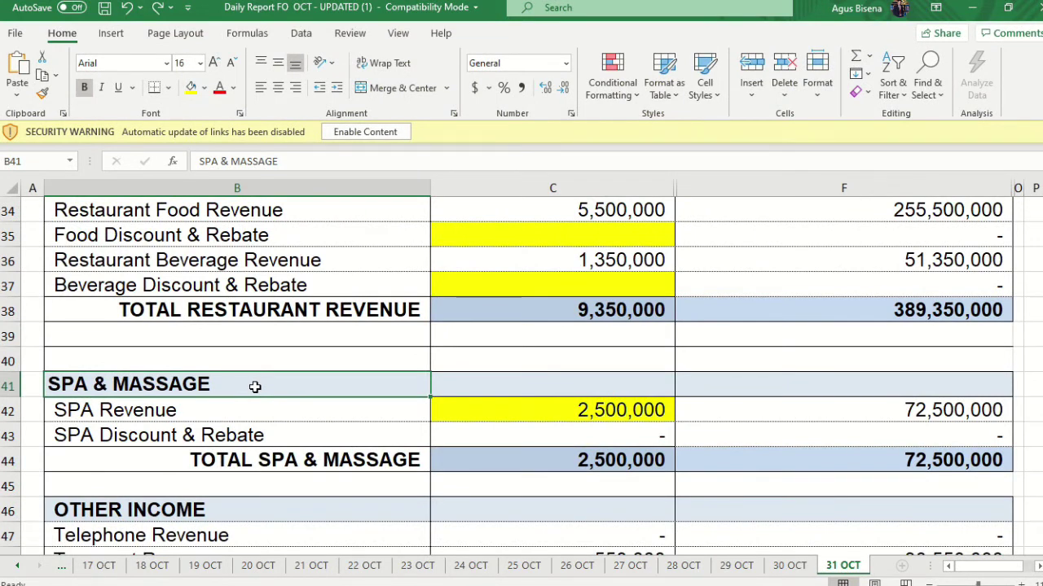
- Examine the Total SPA & Massage label in B44 and its TODAY formula in C44
left_click(298, 458)
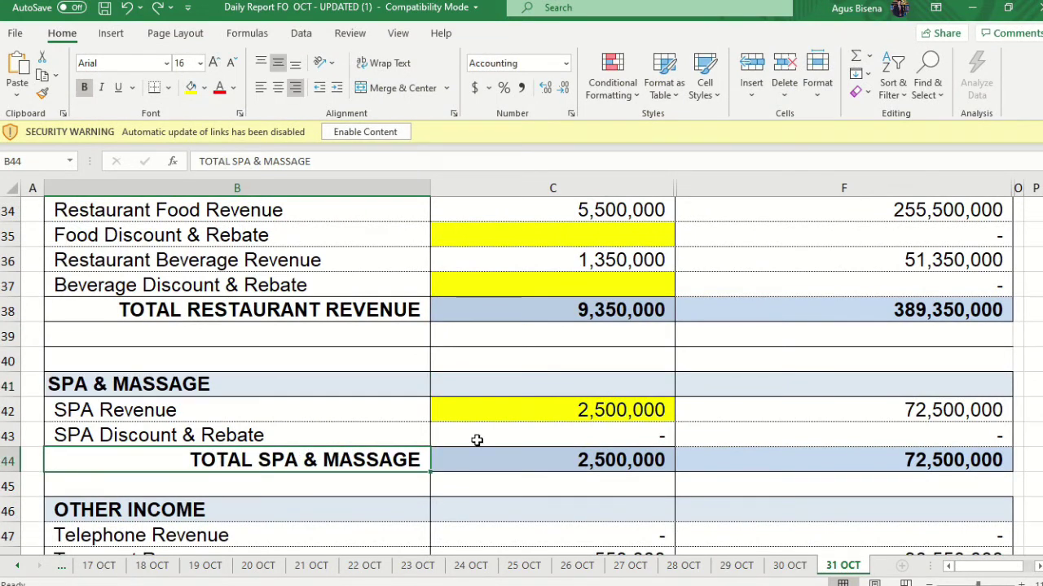
left_click(587, 452)
scroll(590, 451, "down", 1)
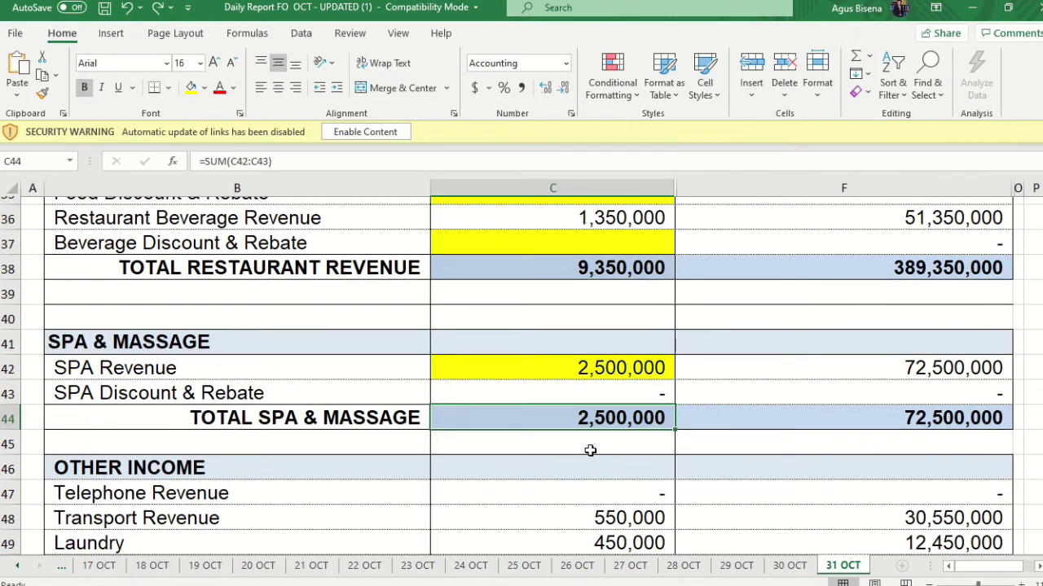
- Review the Other Income labels one by one, from Telephone Revenue in B47 to Miscellaneous/Other Income in B51
scroll(590, 450, "down", 1)
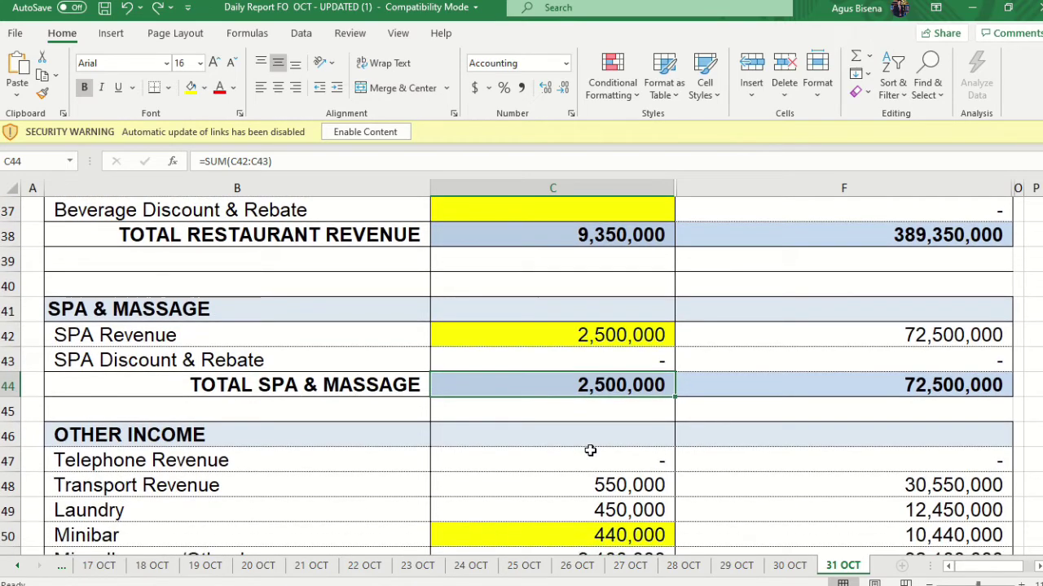
scroll(590, 450, "down", 1)
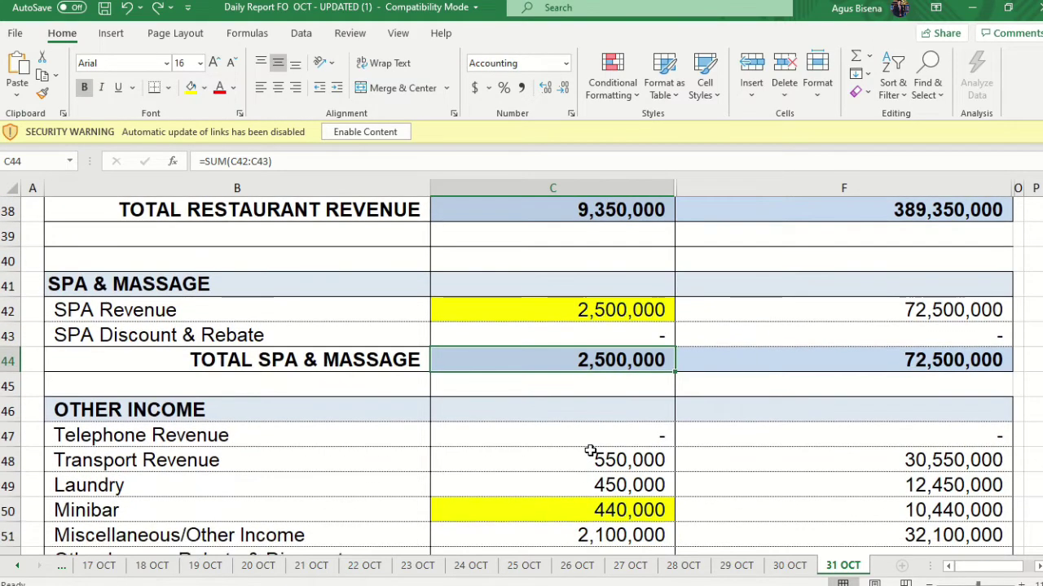
scroll(590, 450, "down", 1)
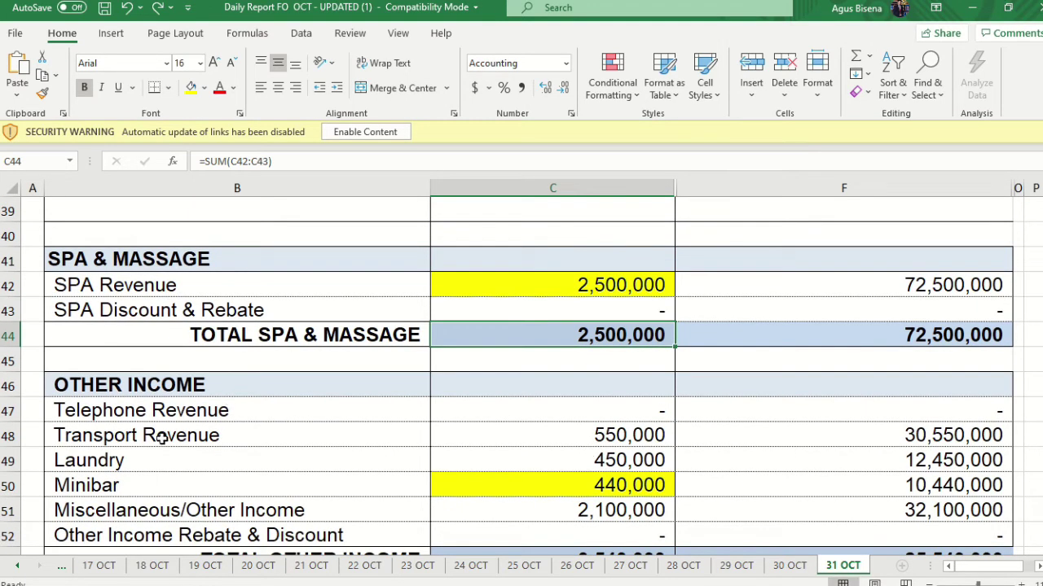
left_click(177, 407)
key("Down")
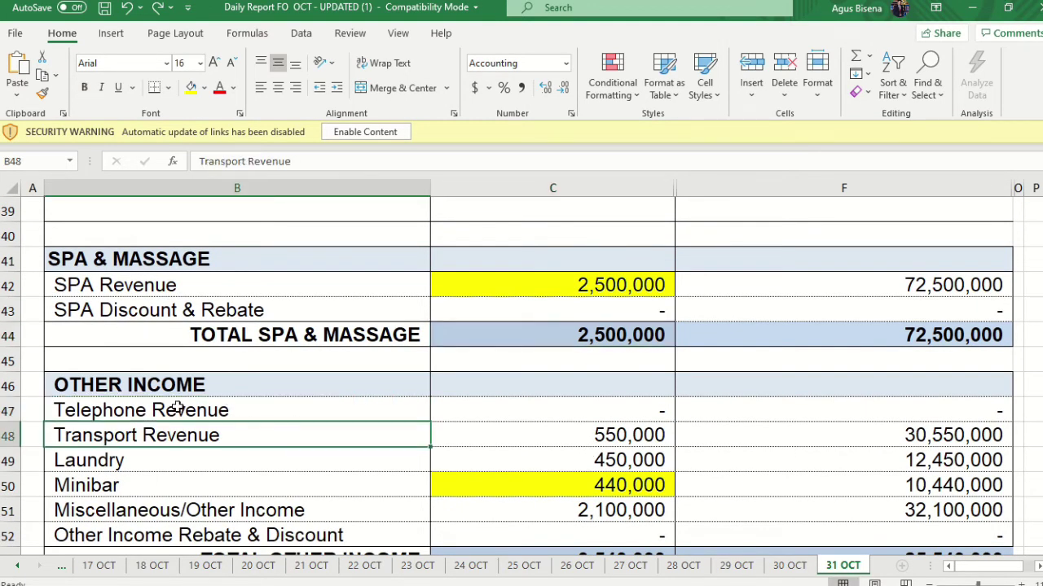
key("Down")
key("Down")
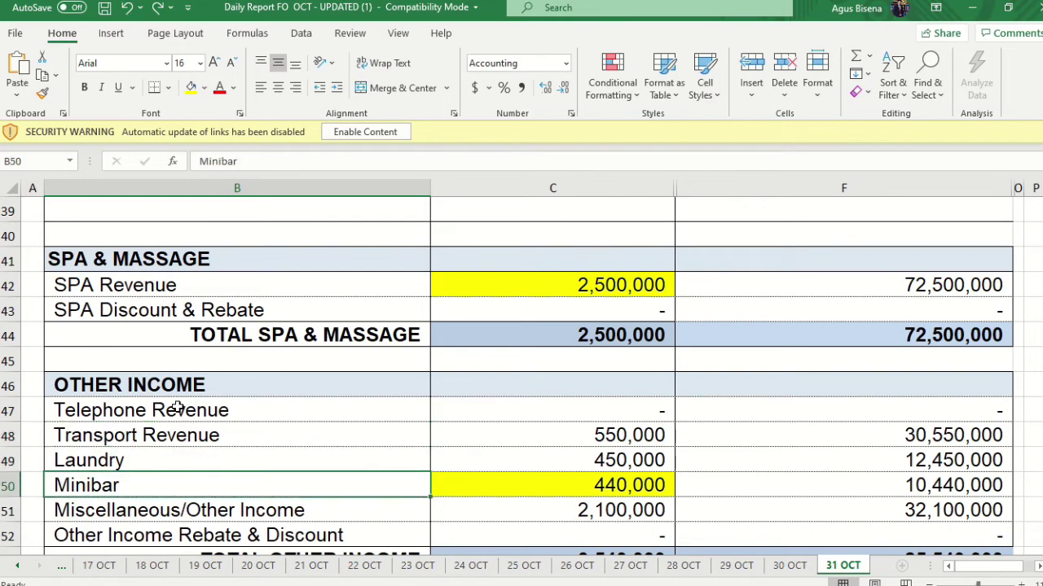
key("Down")
scroll(177, 409, "down", 1)
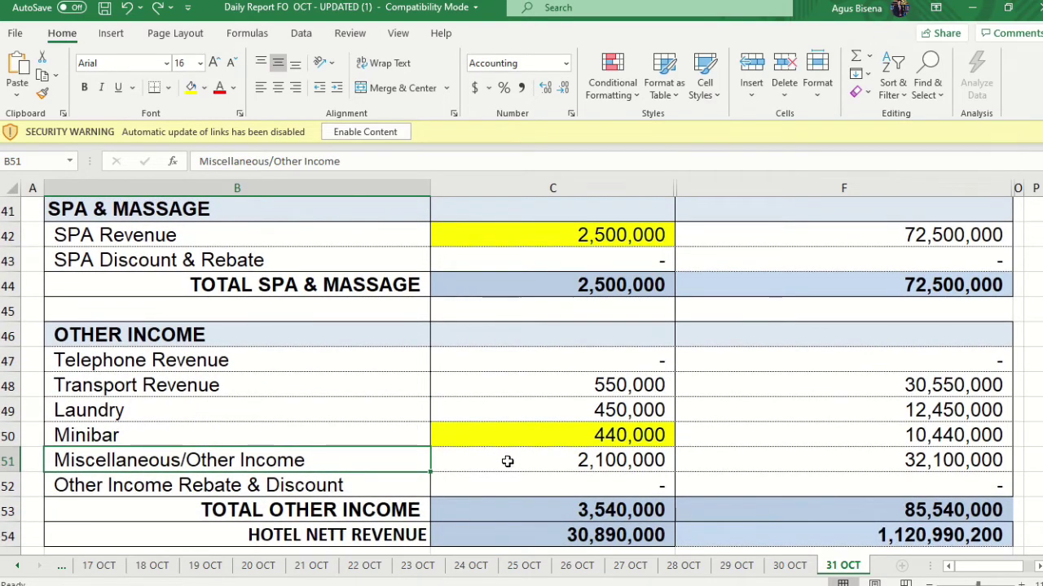
- Check the Total Other Income formula in C53, and trace the Hotel Nett Revenue formula in C54 through its referenced section totals C30, C38, C44 and C53
left_click(610, 510)
scroll(608, 511, "down", 1)
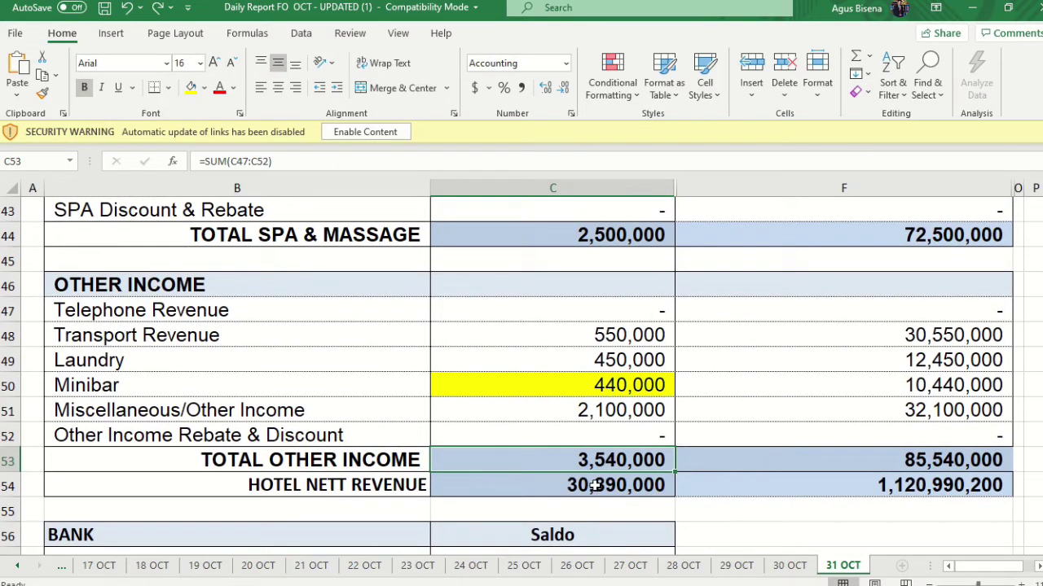
left_click(594, 485)
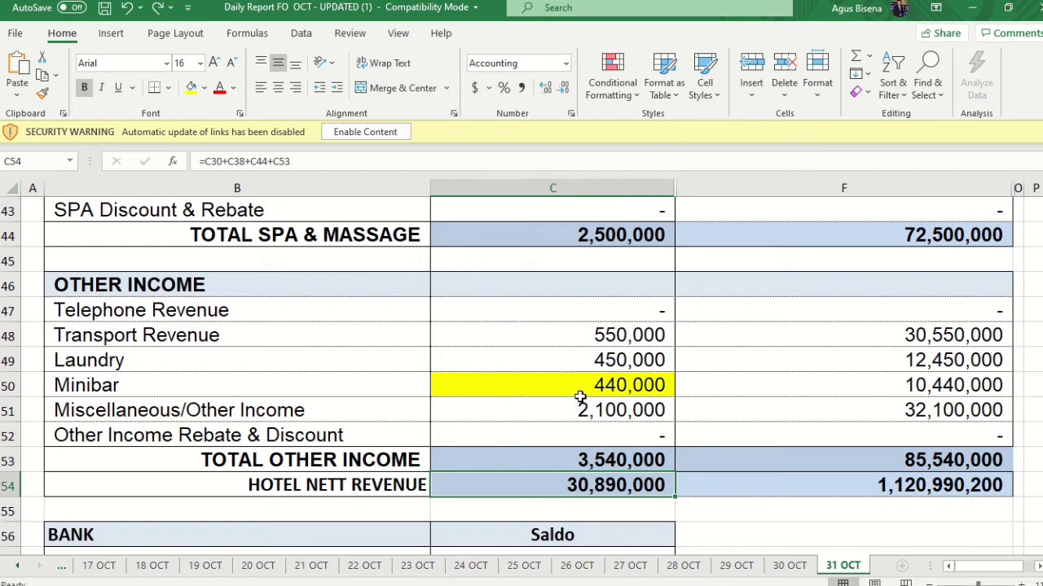
double_click(566, 485)
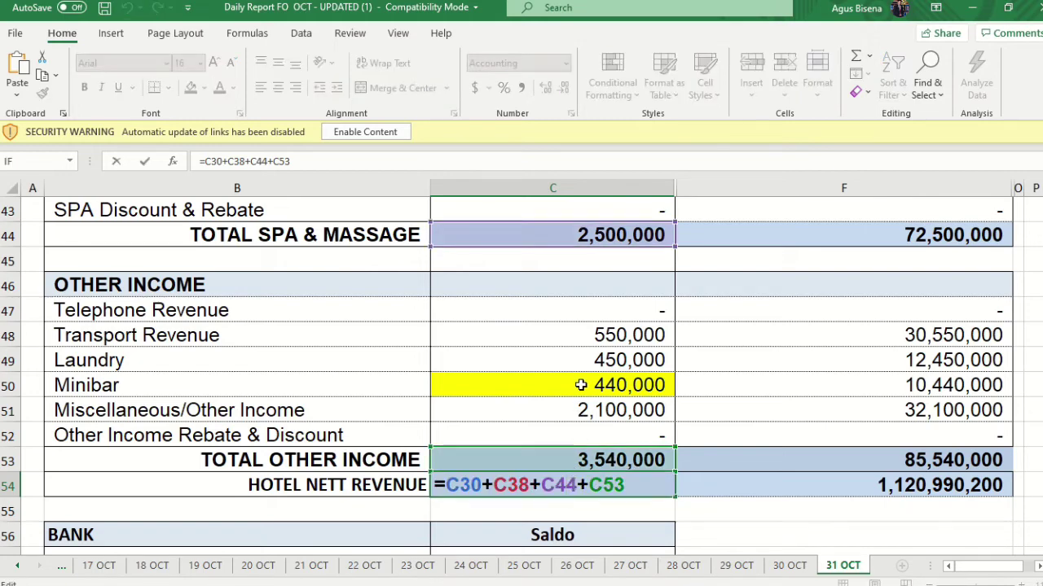
scroll(580, 384, "up", 7)
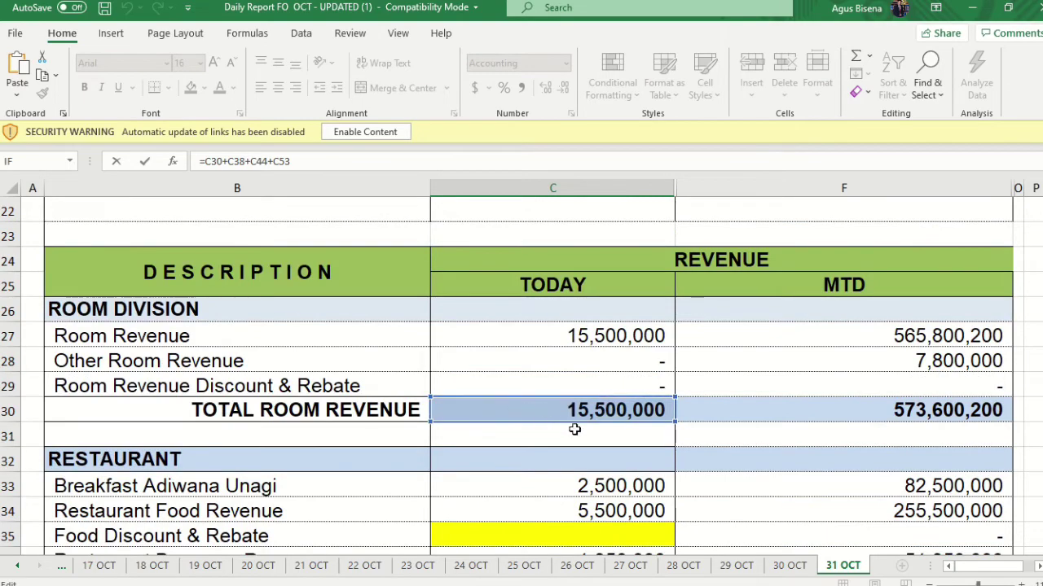
scroll(554, 403, "down", 2)
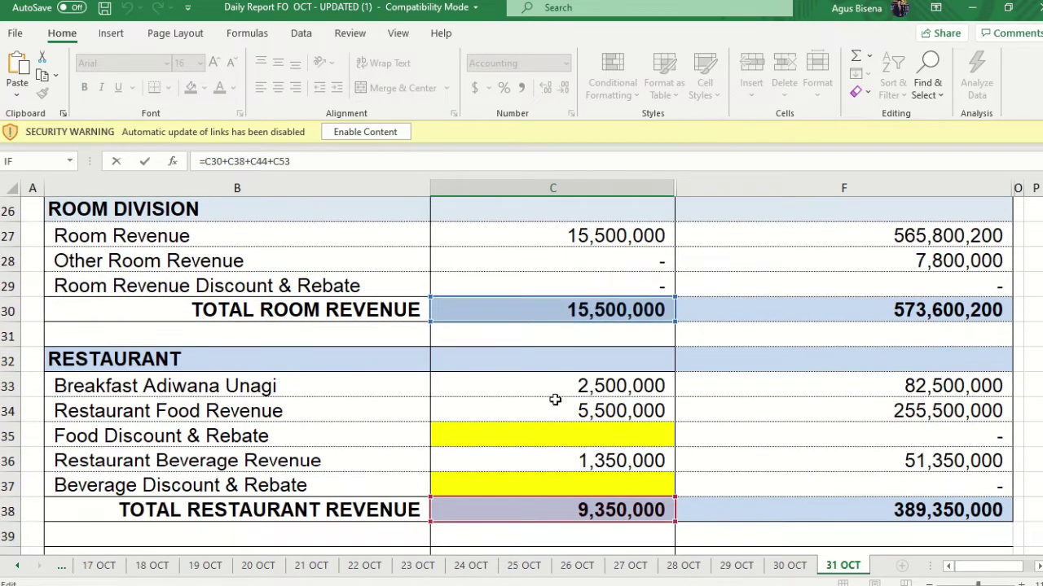
scroll(554, 399, "down", 1)
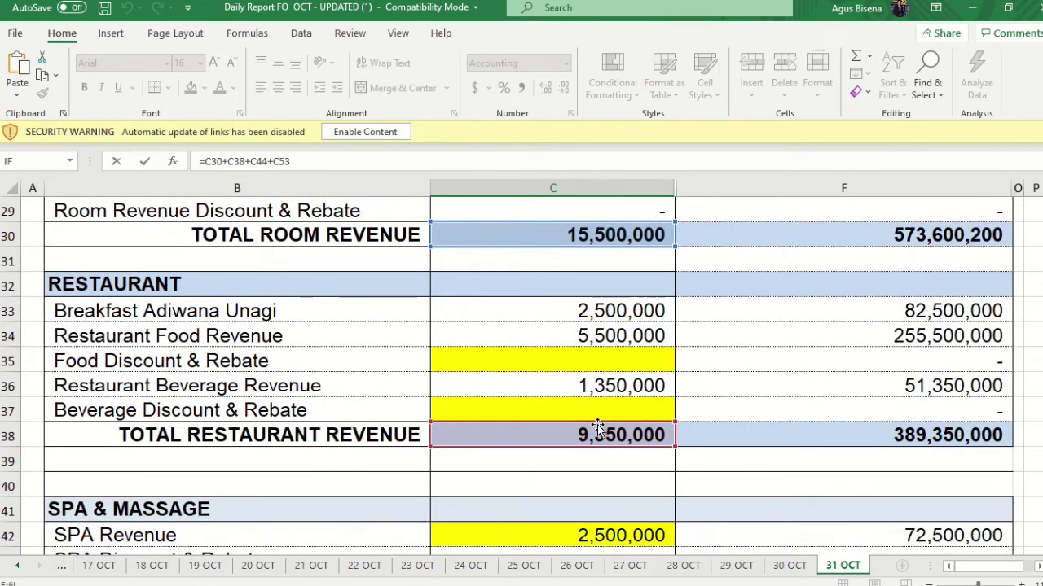
scroll(564, 429, "down", 2)
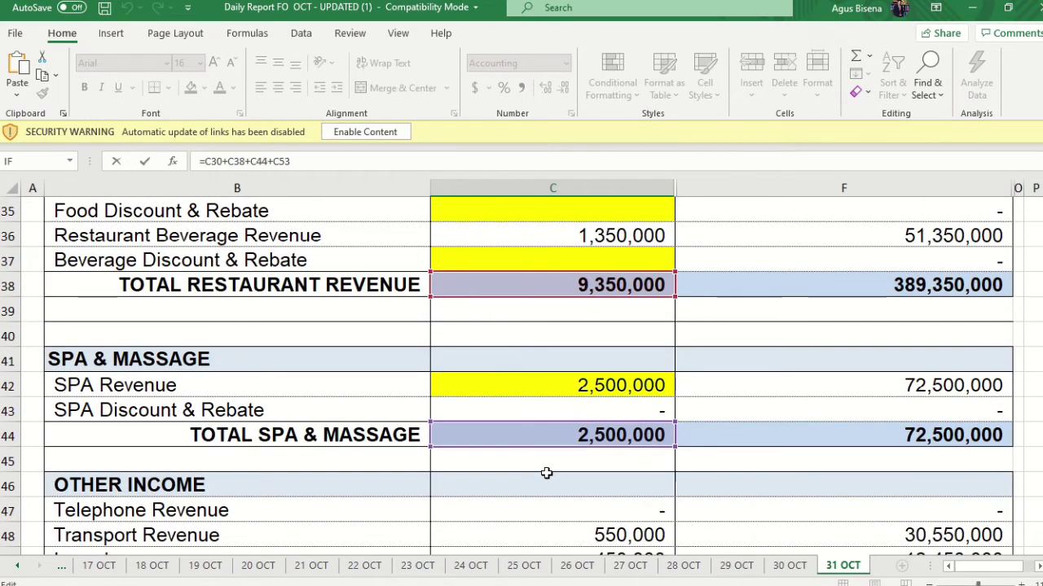
scroll(545, 473, "down", 2)
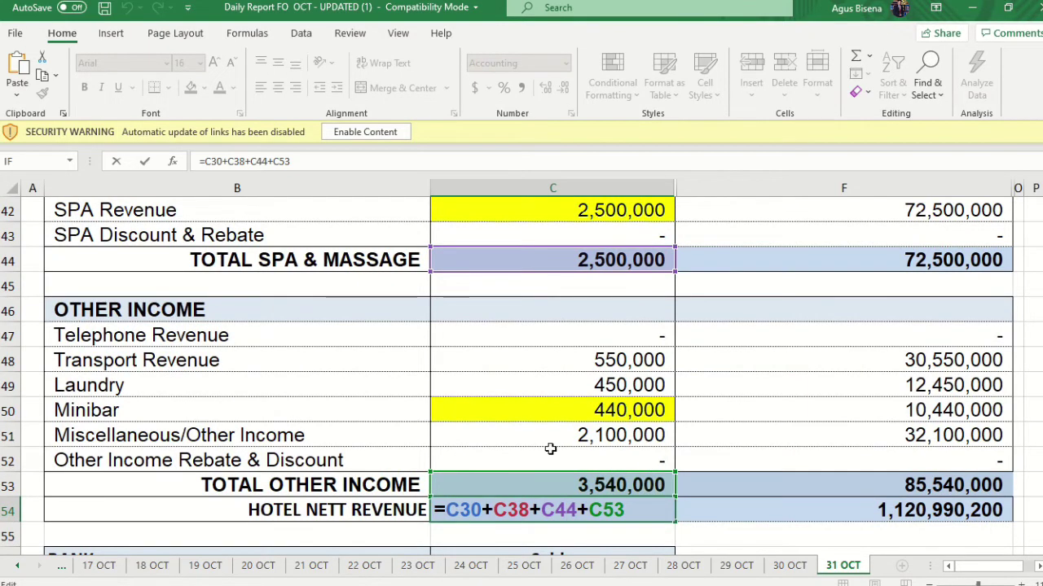
key("Return")
- Review Hotel Nett Revenue for TODAY in C54 and examine its MTD formula in F54
left_click(609, 510)
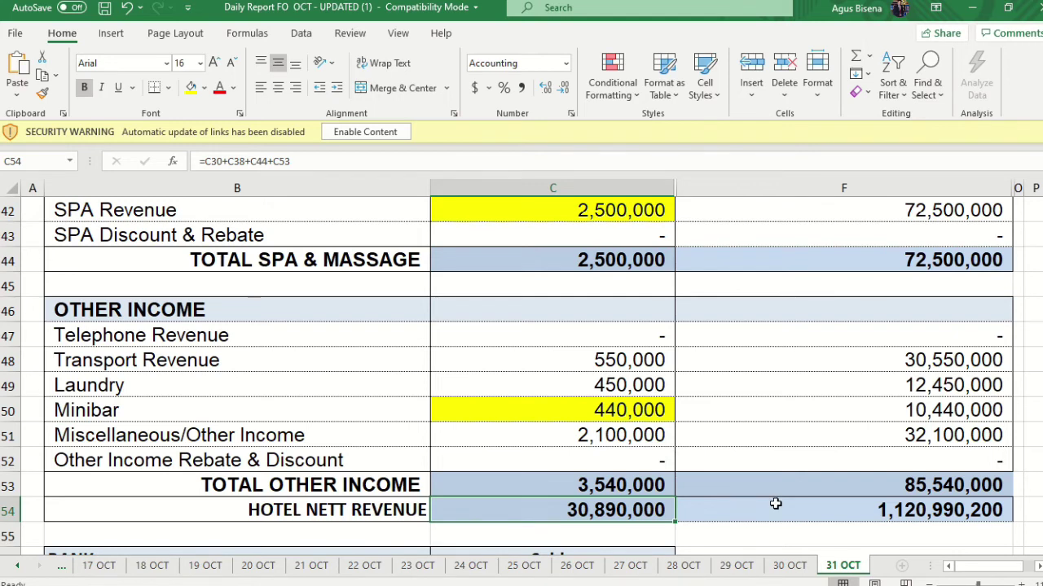
left_click(823, 506)
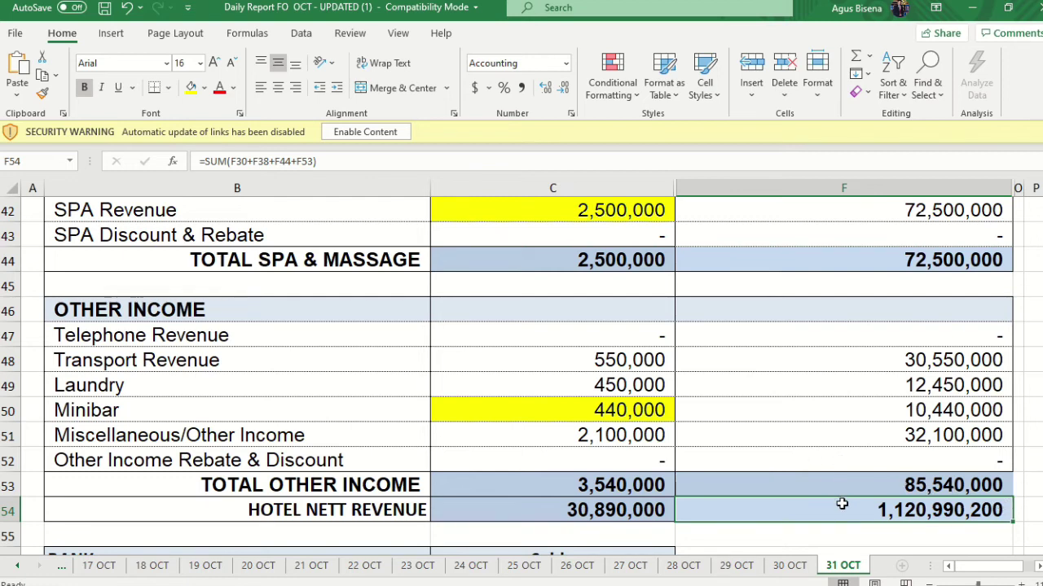
scroll(841, 504, "down", 2)
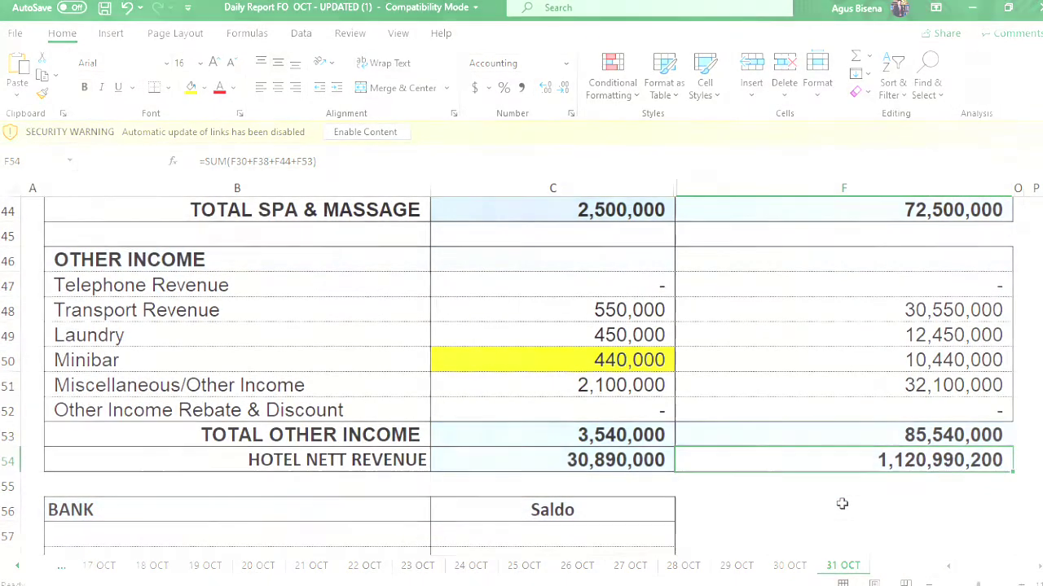